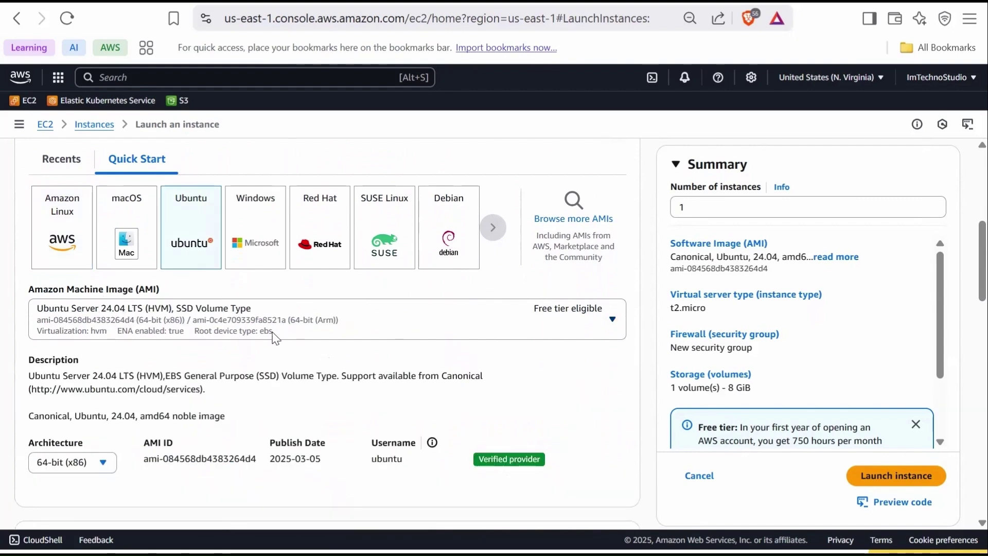
# - Choose to proceed without a key pair for the Ubuntu t2.micro instance
pyautogui.scroll(-4, 257, 336)
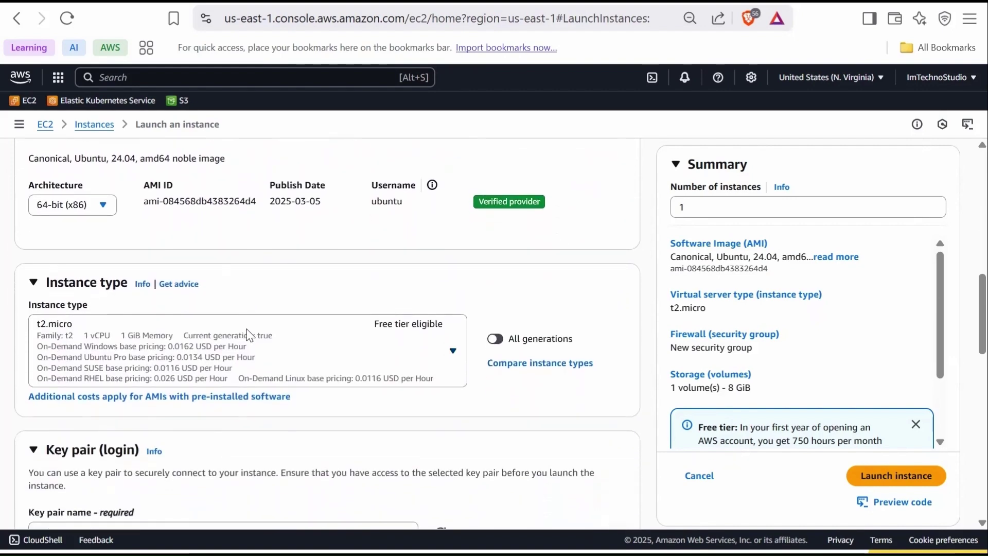
pyautogui.scroll(-4, 233, 327)
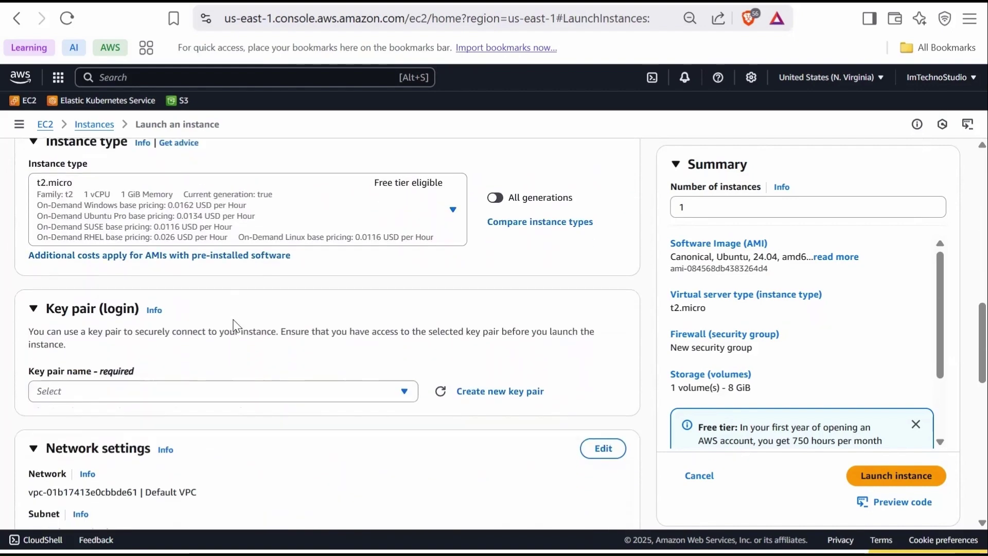
pyautogui.click(262, 333)
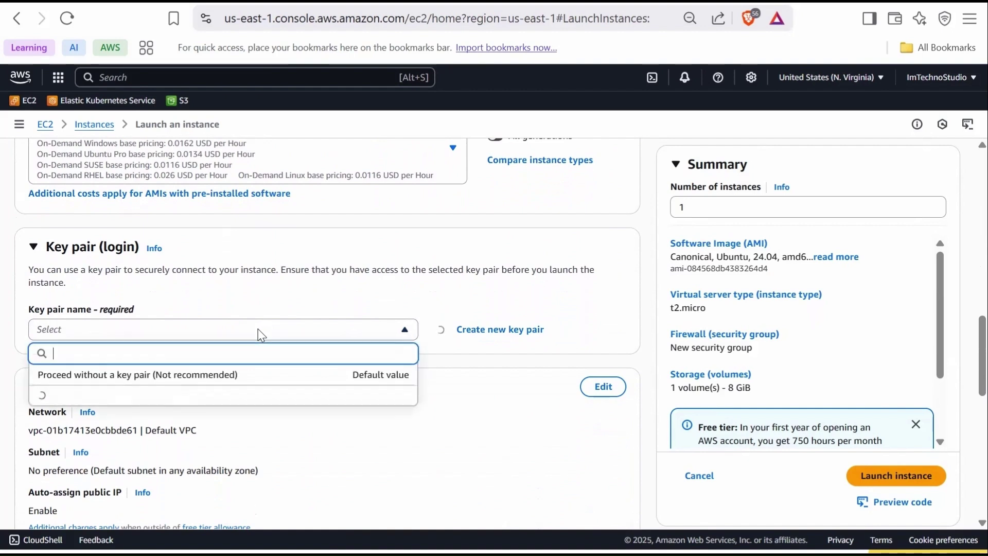
pyautogui.click(225, 374)
# - Allow HTTP traffic from the internet in the new security group's firewall rules
pyautogui.scroll(-4, 328, 335)
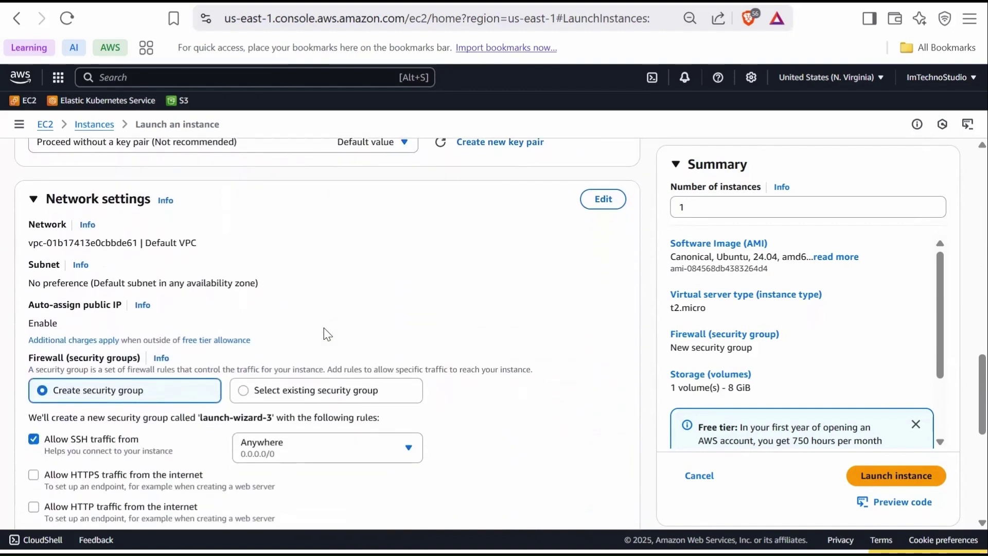
pyautogui.scroll(-2, 328, 334)
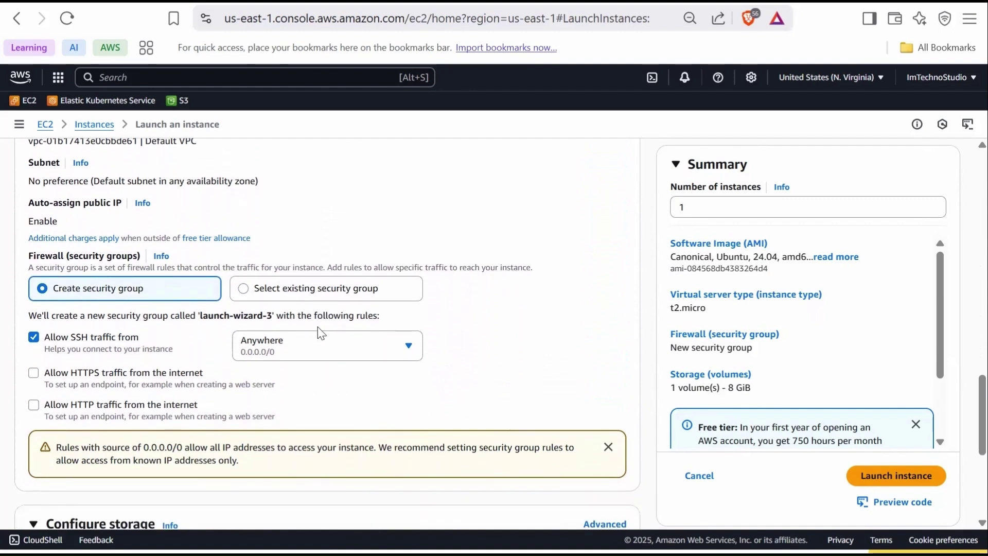
pyautogui.scroll(-1, 324, 334)
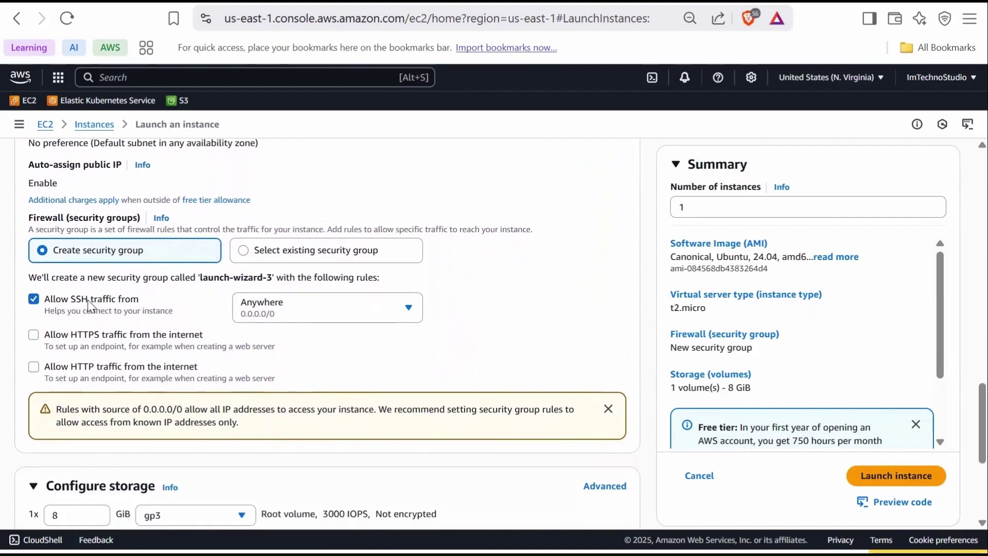
pyautogui.scroll(-1, 110, 308)
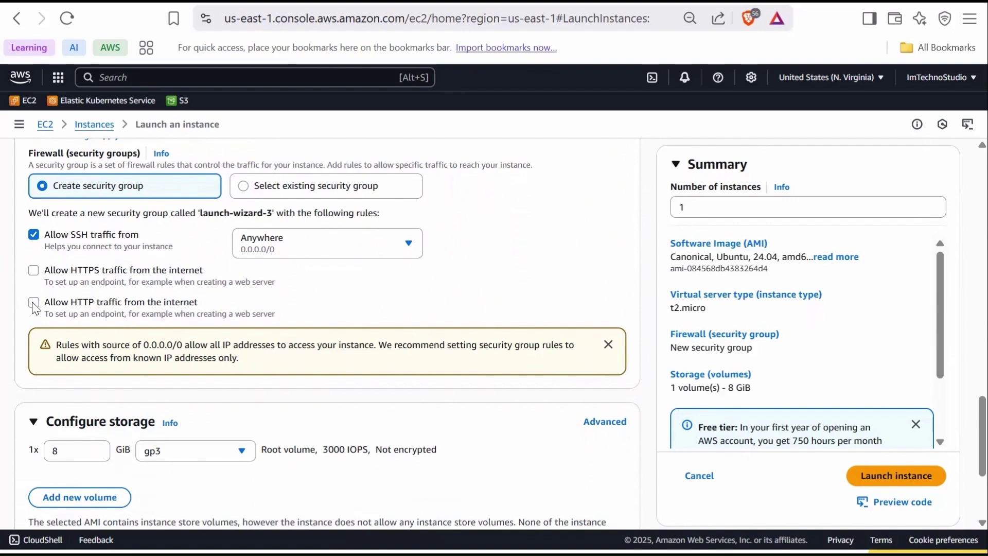
pyautogui.click(34, 303)
# - Launch the instance and open the list of all EC2 instances
pyautogui.scroll(-3, 437, 279)
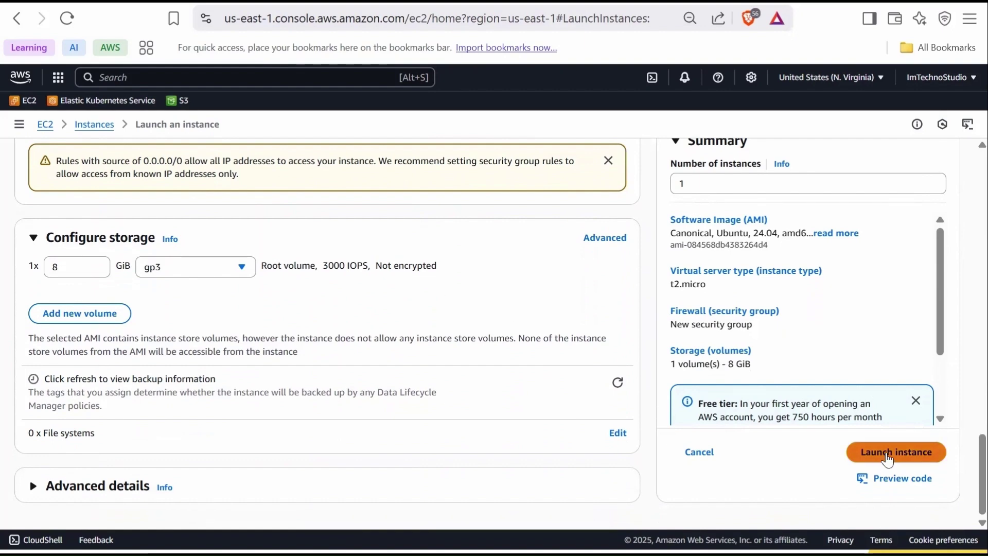
pyautogui.click(885, 456)
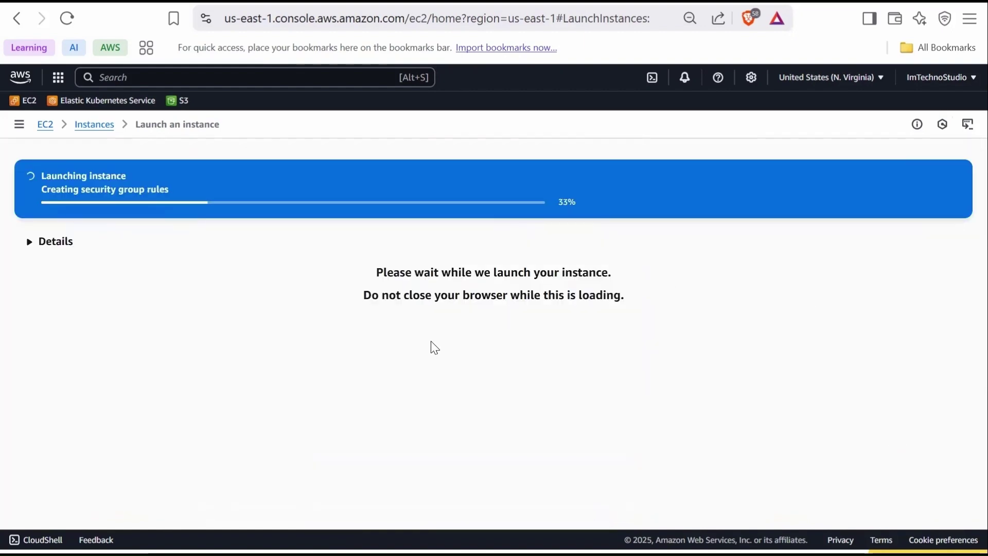
pyautogui.scroll(-4, 466, 342)
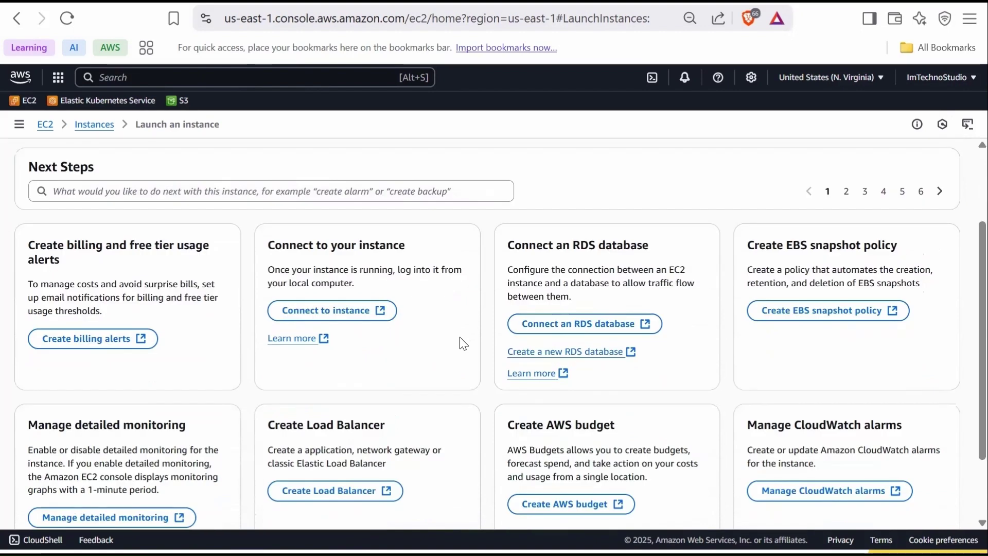
pyautogui.click(898, 496)
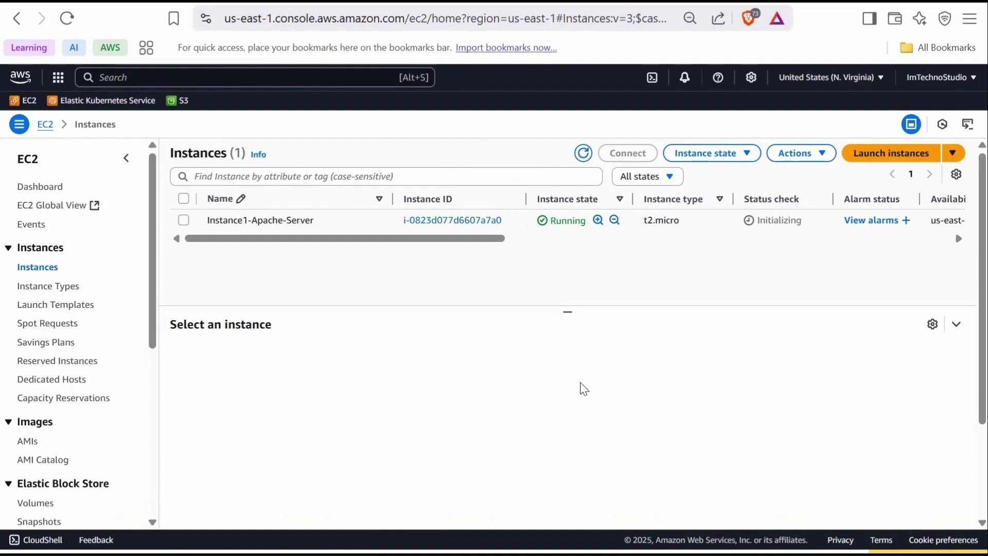
# - Connect to Instance1-Apache-Server through EC2 Instance Connect, using its public IP and the default username ubuntu
pyautogui.click(178, 228)
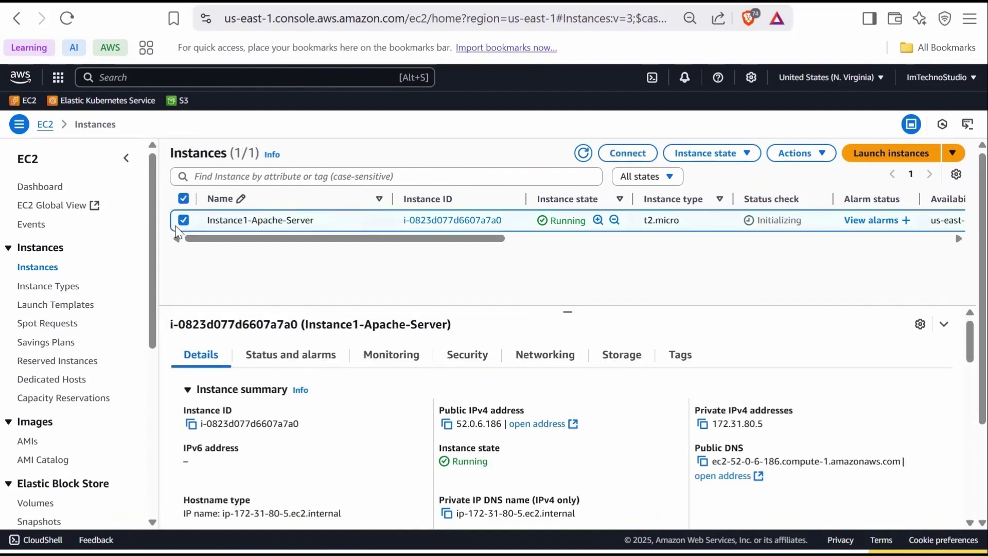
pyautogui.click(628, 155)
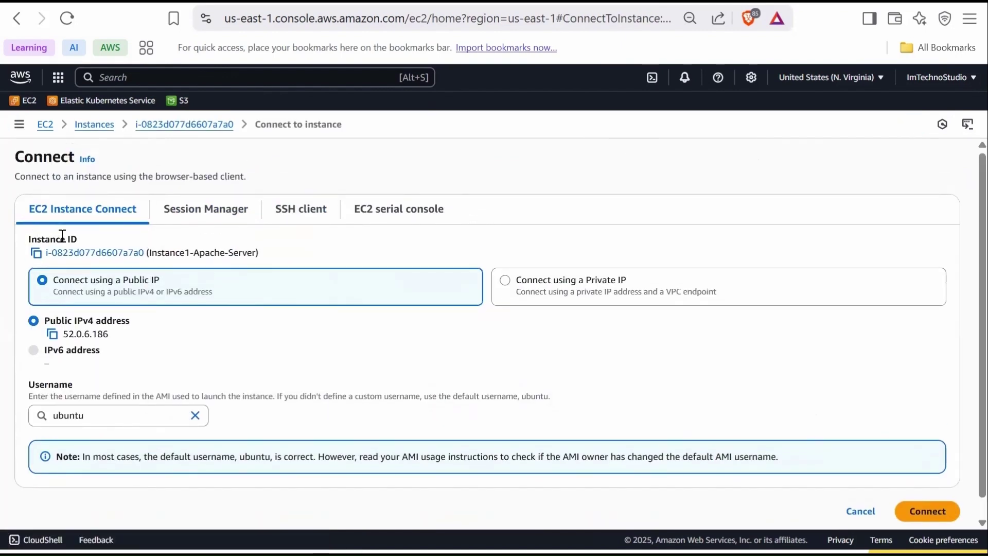
pyautogui.scroll(-1, 901, 466)
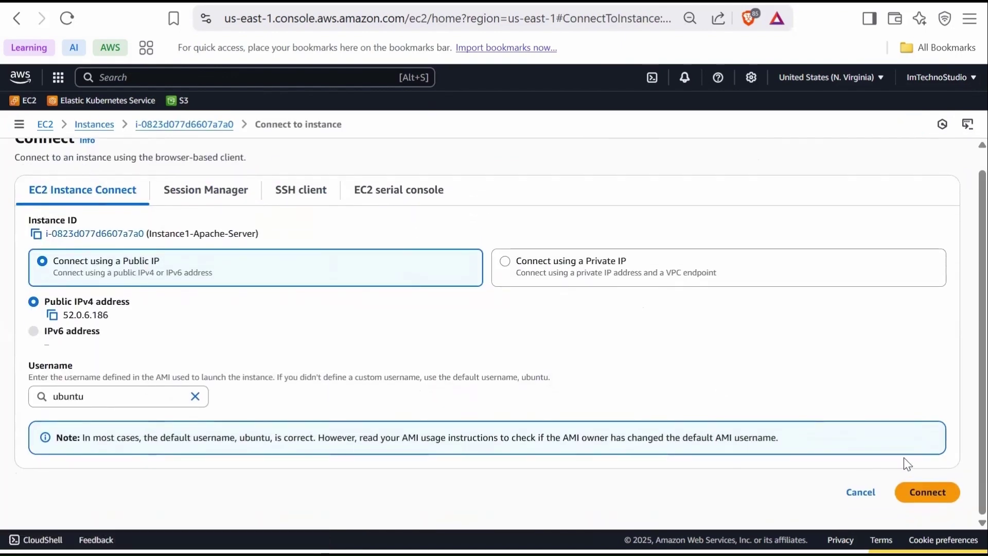
pyautogui.click(933, 496)
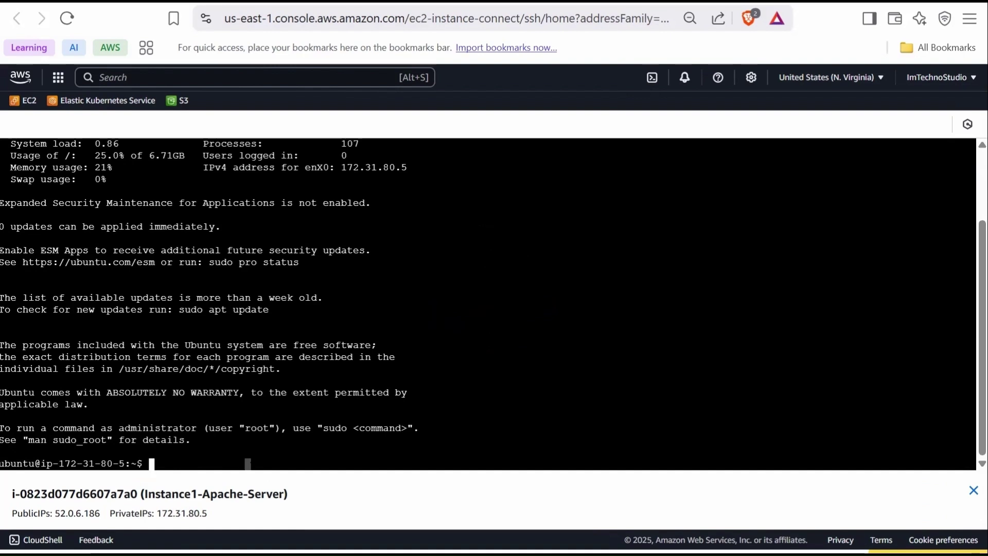
# - Clear the terminal, then run sudo apt-get update and sudo apt-get install apache2 -y
pyautogui.hotkey('ctrl', 'l')
pyautogui.write('sudo ')
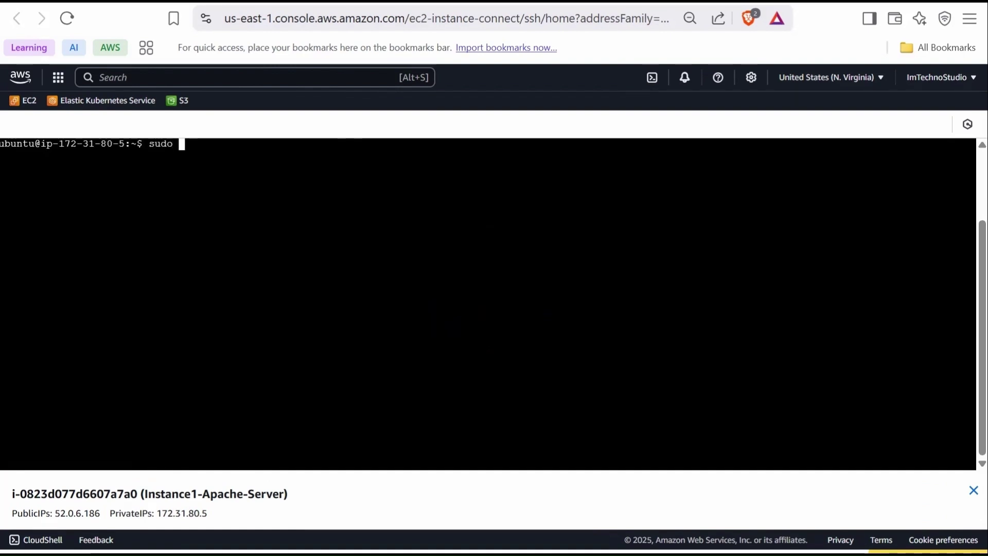
pyautogui.write('apt-get update')
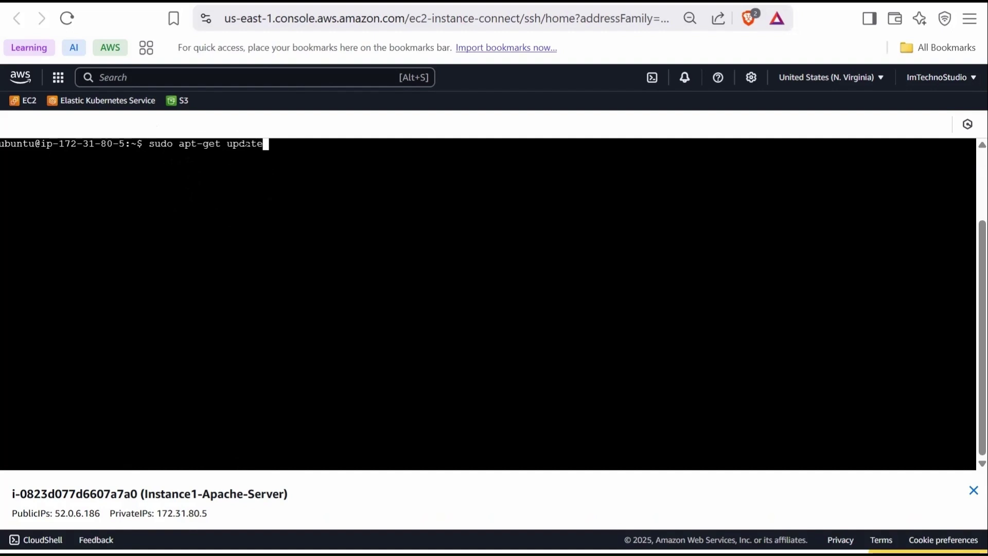
pyautogui.press('Return')
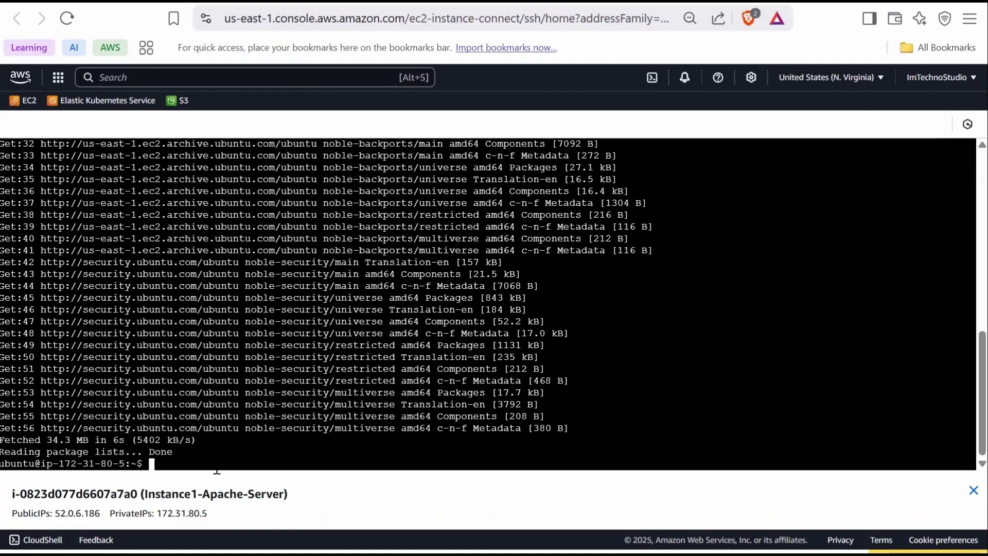
pyautogui.write('sudo apt-get install apache2 -y')
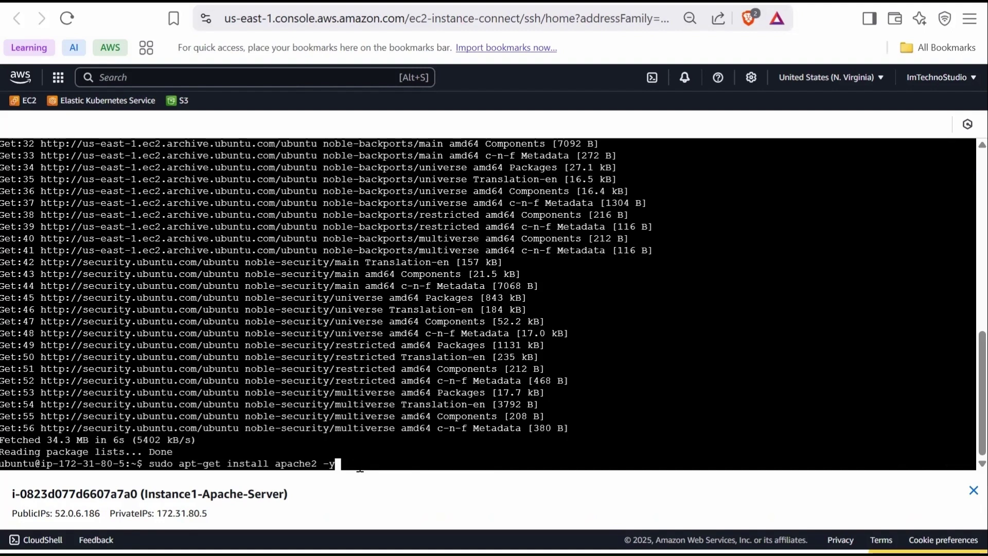
pyautogui.press('Return')
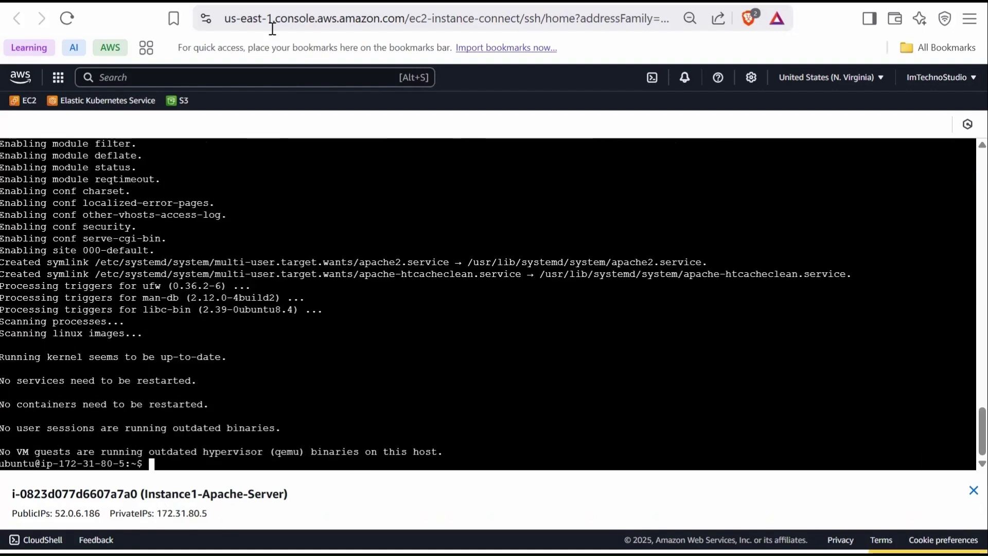
# - Copy the public IPv4 address of Instance1-Apache-Server and load it in a new browser tab
pyautogui.click(124, 1)
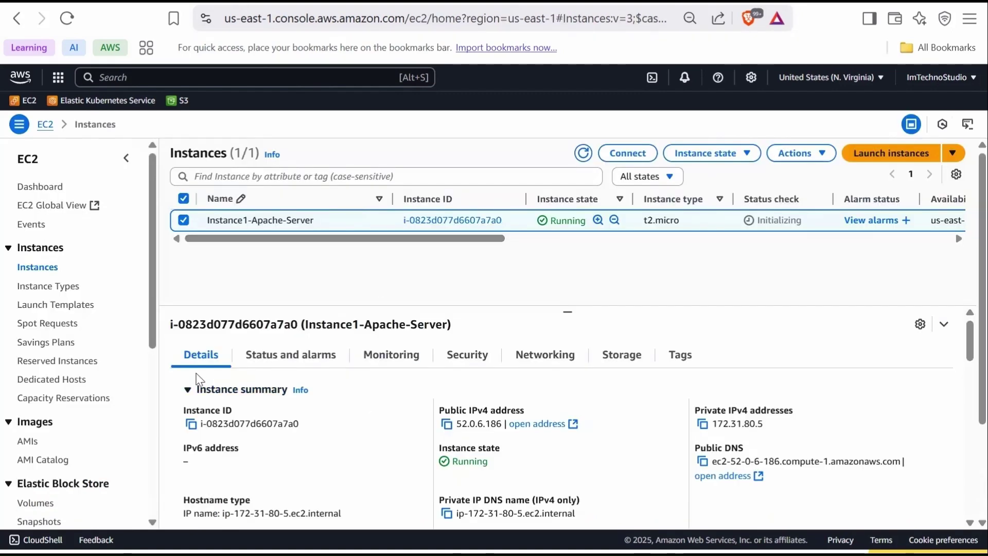
pyautogui.click(447, 424)
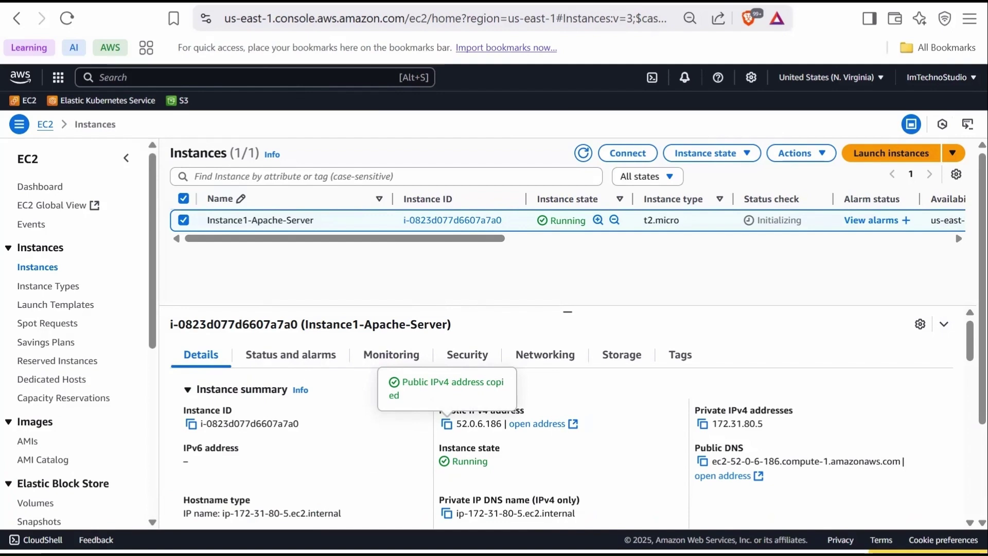
pyautogui.hotkey('ctrl', 't')
pyautogui.hotkey('ctrl', 'v')
pyautogui.press('Return')
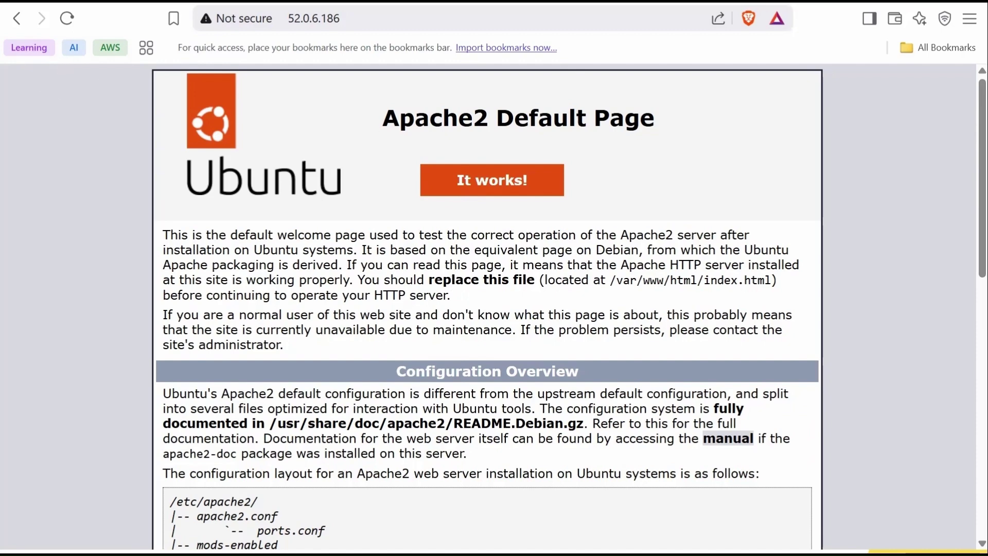
# - Examine the security group's inbound rules for Instance1-Apache-Server
pyautogui.click(222, 1)
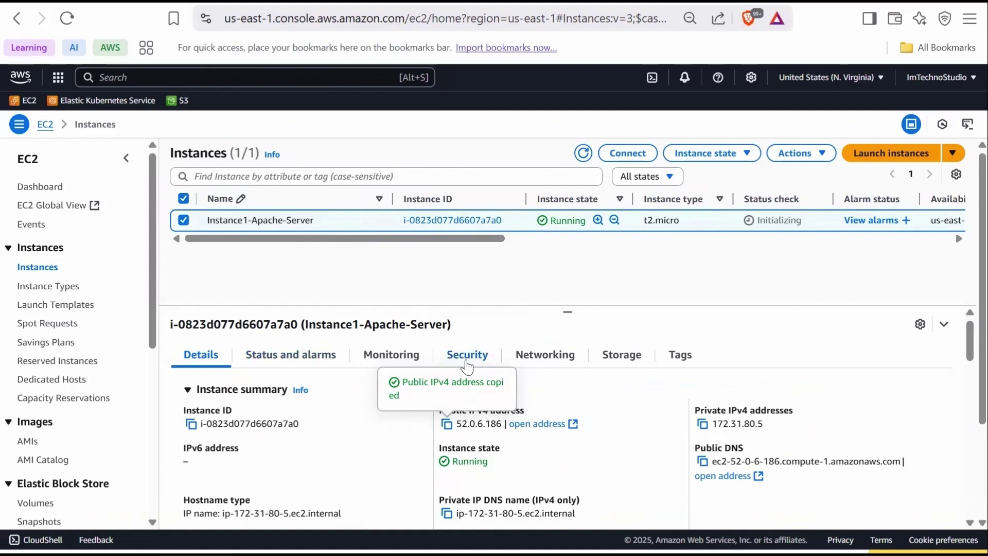
pyautogui.click(469, 367)
pyautogui.scroll(-1, 363, 408)
pyautogui.scroll(-2, 362, 409)
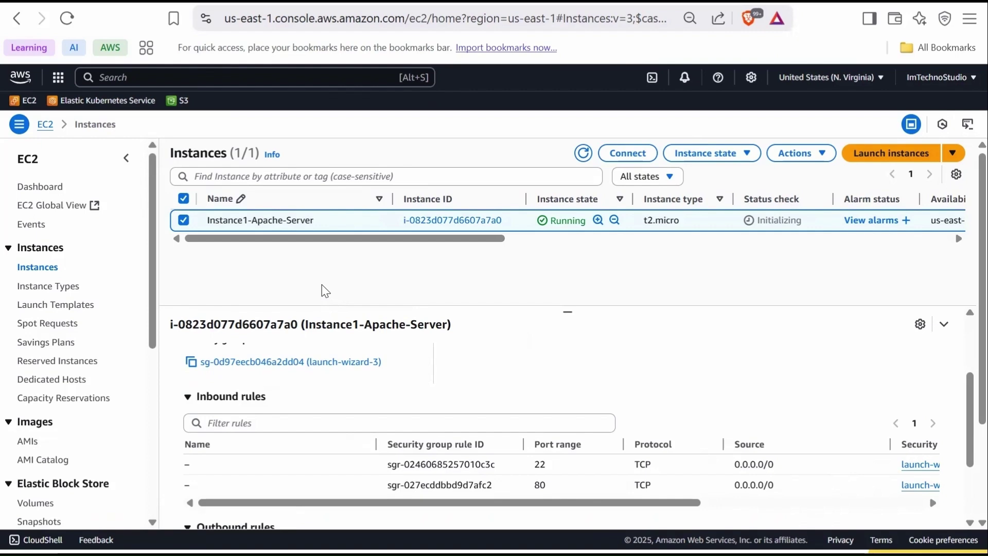
pyautogui.hotkey('ctrl', 't')
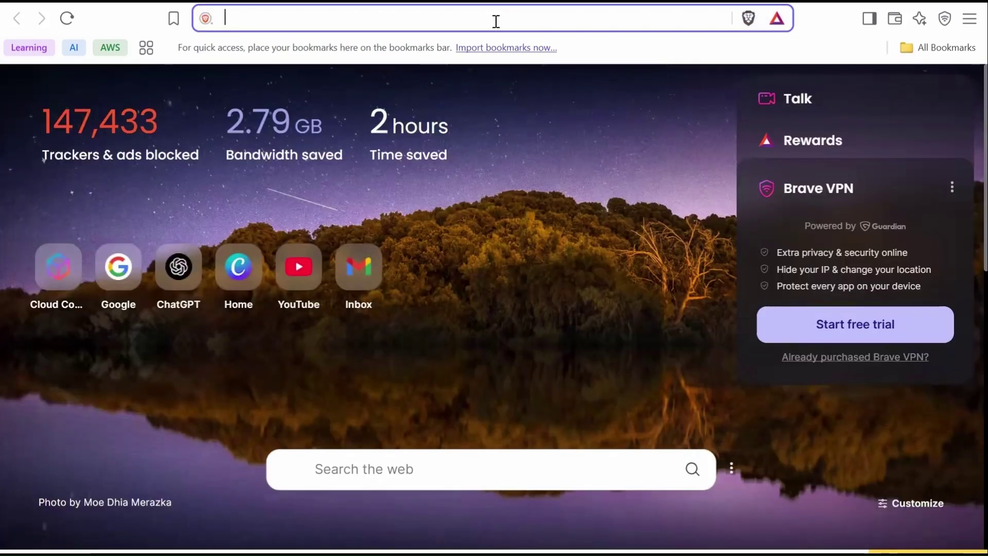
pyautogui.hotkey('ctrl', 'v')
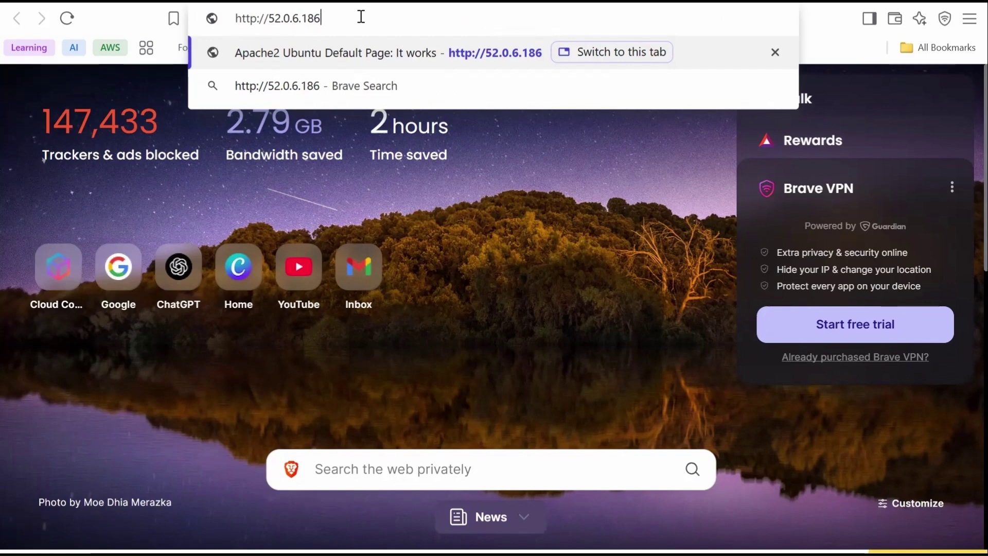
pyautogui.press('Return')
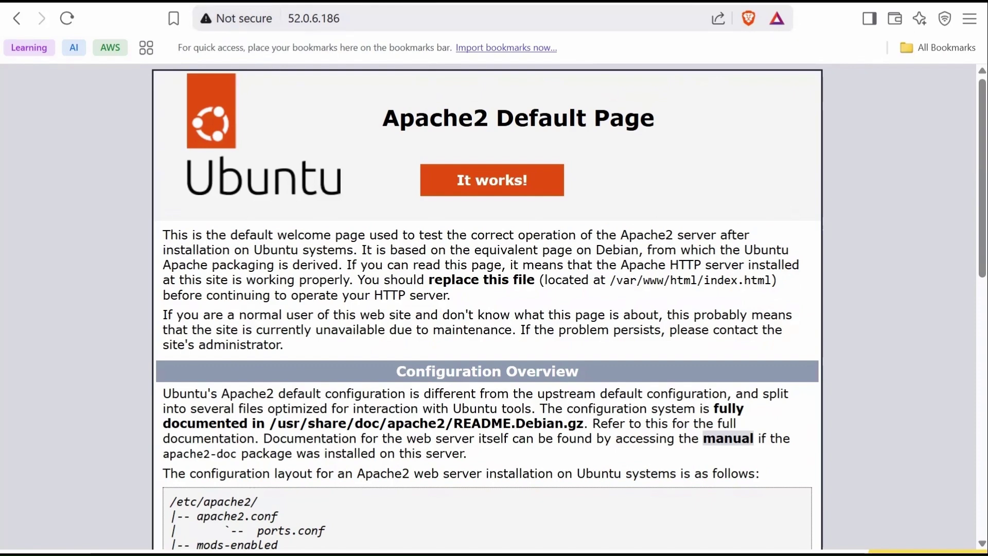
# - Return to the EC2 instances list and start creating an image from Instance1-Apache-Server
pyautogui.click(67, 1)
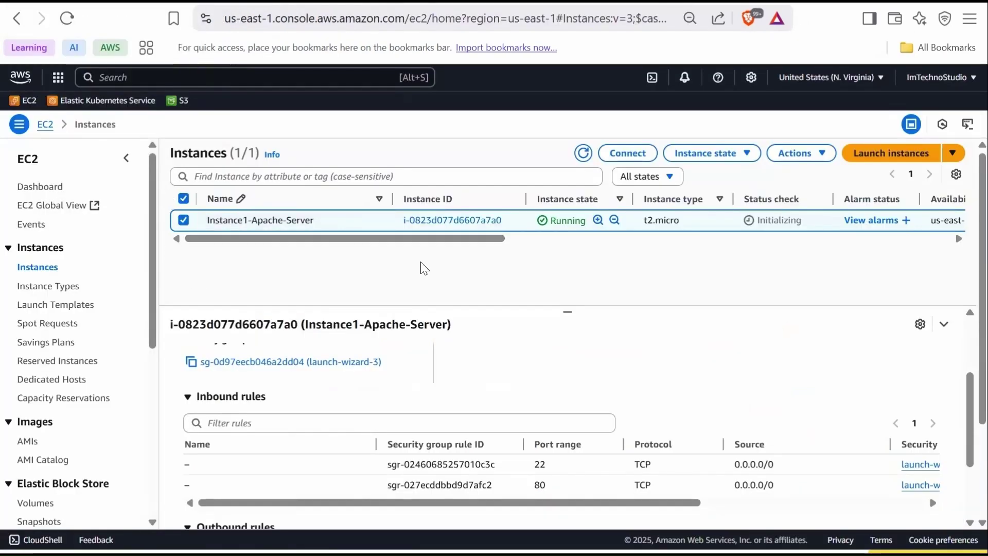
pyautogui.click(798, 153)
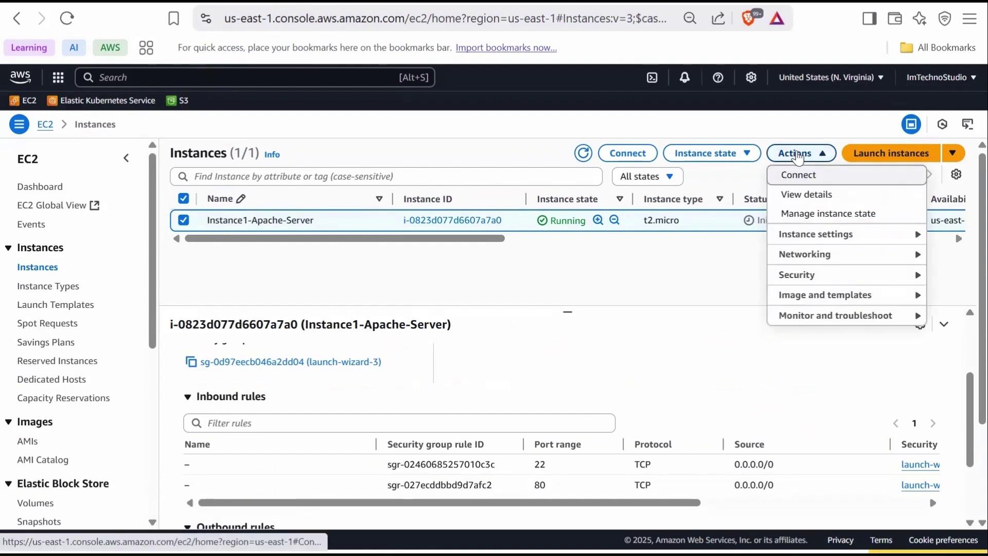
pyautogui.moveTo(810, 298)
pyautogui.click(650, 294)
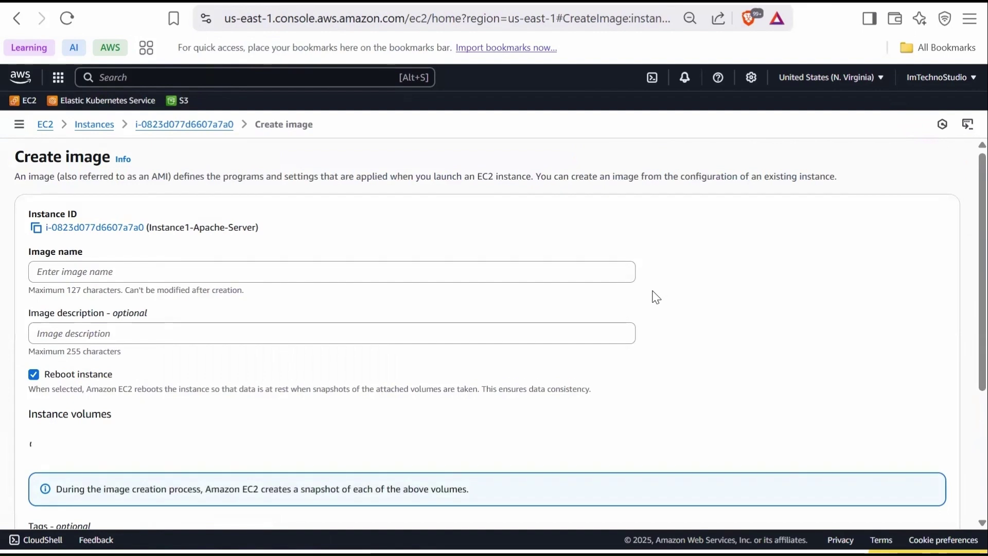
# - Name the image "Apache AMI" and describe it as "Apache installed on Ubuntu"
pyautogui.scroll(-1, 270, 252)
pyautogui.click(221, 244)
pyautogui.write('Apache')
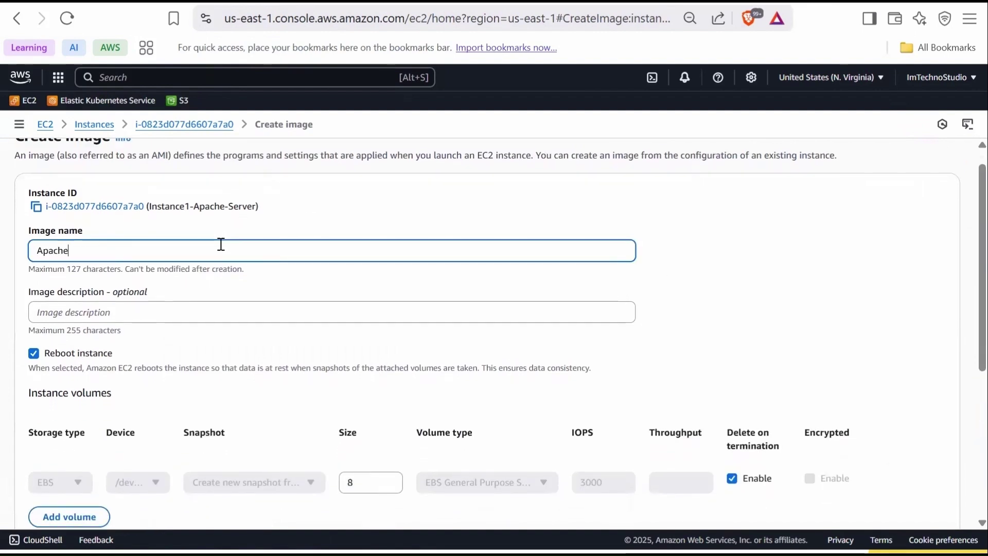
pyautogui.write(' AMI')
pyautogui.scroll(-1, 170, 292)
pyautogui.click(168, 286)
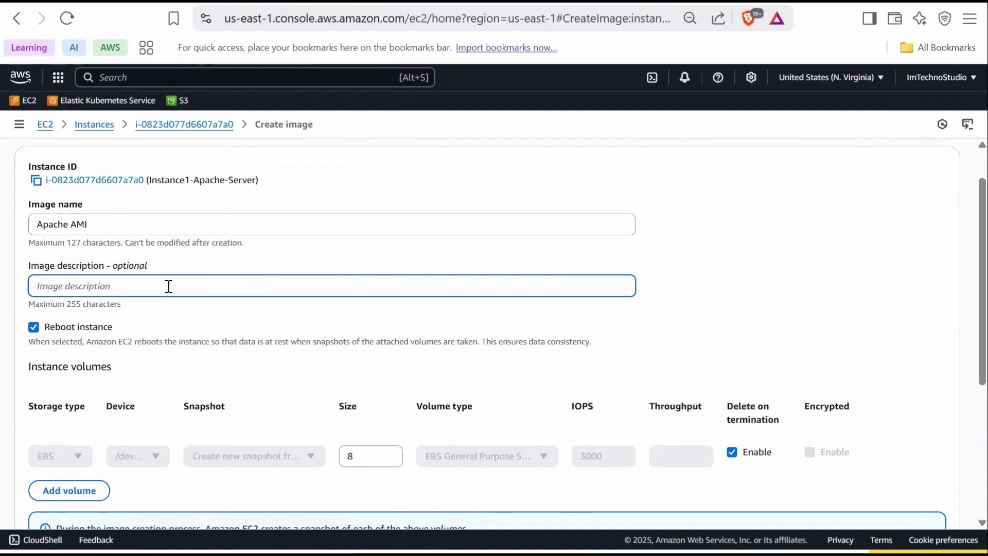
pyautogui.write('Apache installed on Ubuntu')
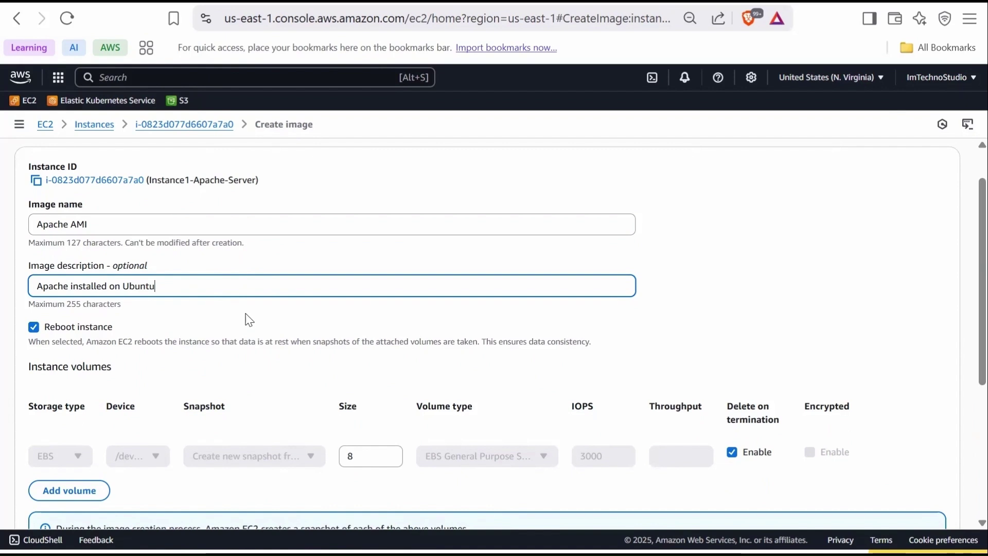
pyautogui.scroll(-2, 247, 325)
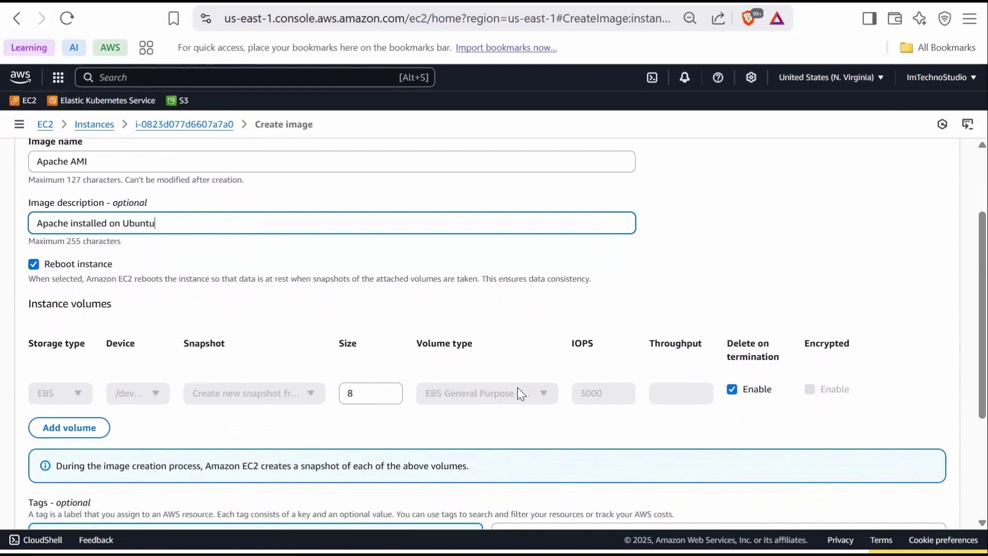
# - Create the image with the remaining default volume and tag settings, and tick off EBS(root) in the whiteboard sketch
pyautogui.scroll(-3, 653, 409)
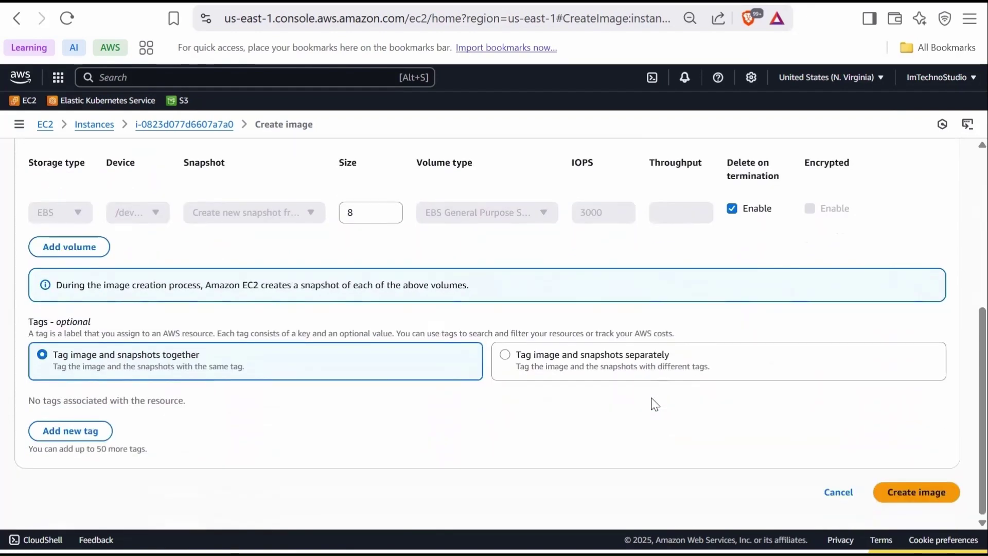
pyautogui.click(919, 496)
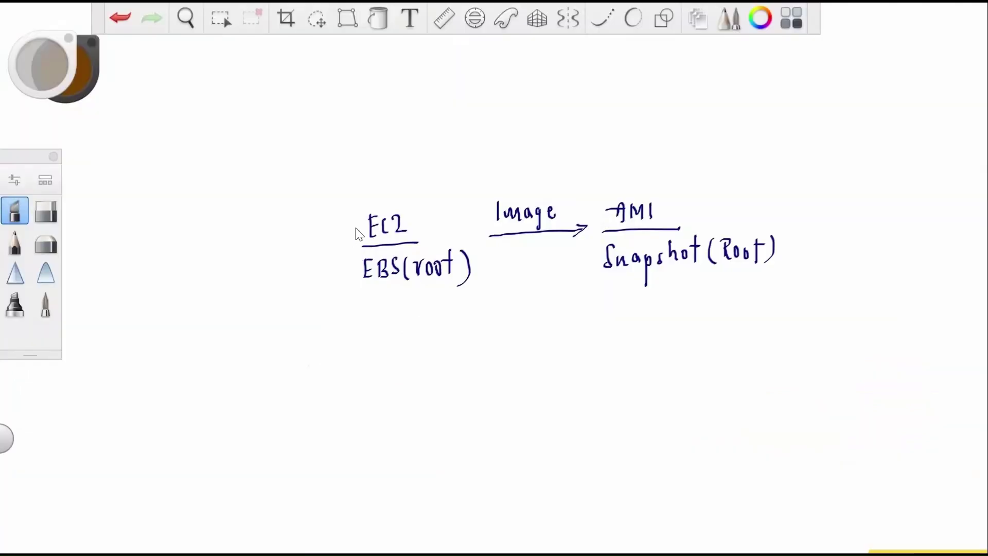
pyautogui.moveTo(353, 265); pyautogui.dragTo(353, 268)
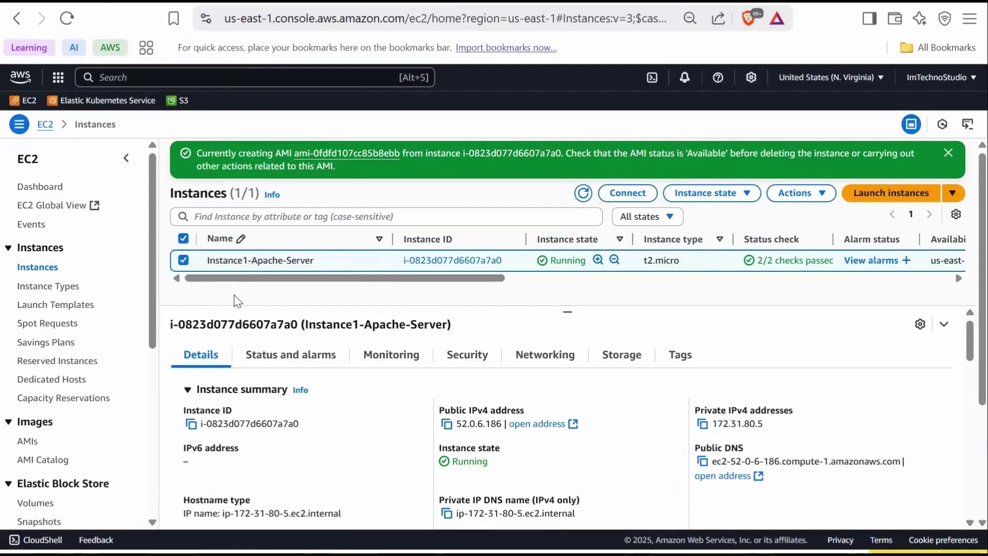
# - Examine the details of the EBS volume attached to Instance1-Apache-Server, and briefly revisit the AMI and Snapshot(Root) whiteboard sketch
pyautogui.moveTo(182, 194); pyautogui.dragTo(215, 195)
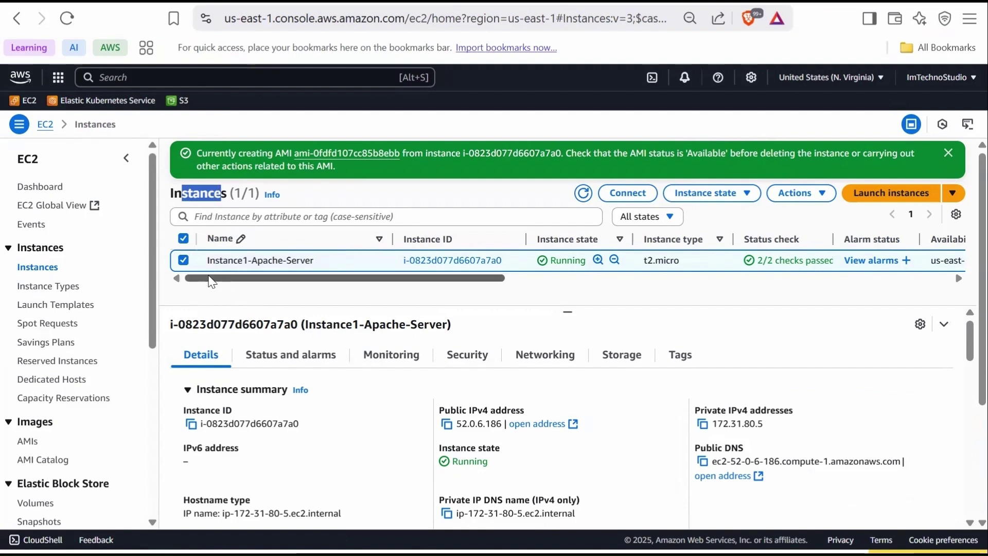
pyautogui.scroll(-4, 46, 338)
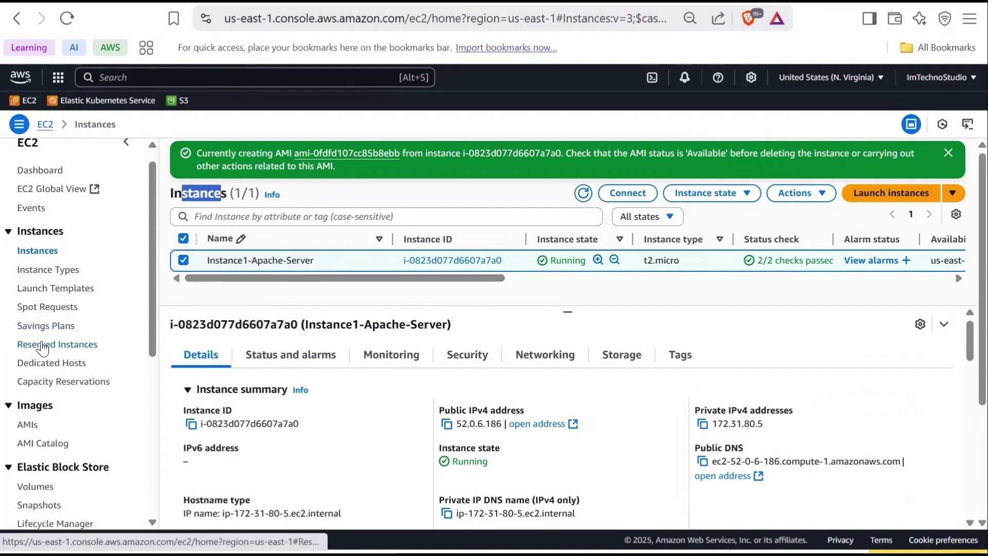
pyautogui.scroll(-2, 49, 333)
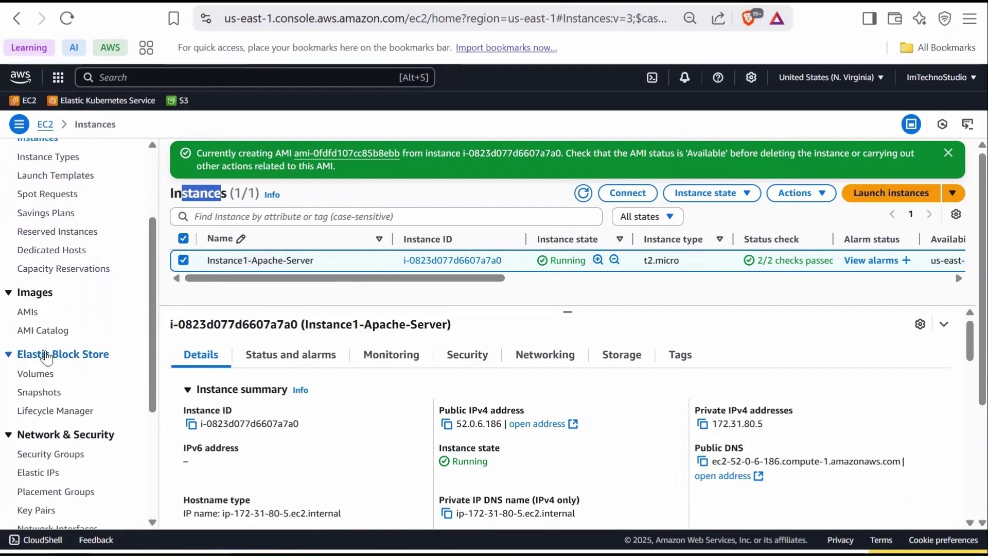
pyautogui.click(41, 378)
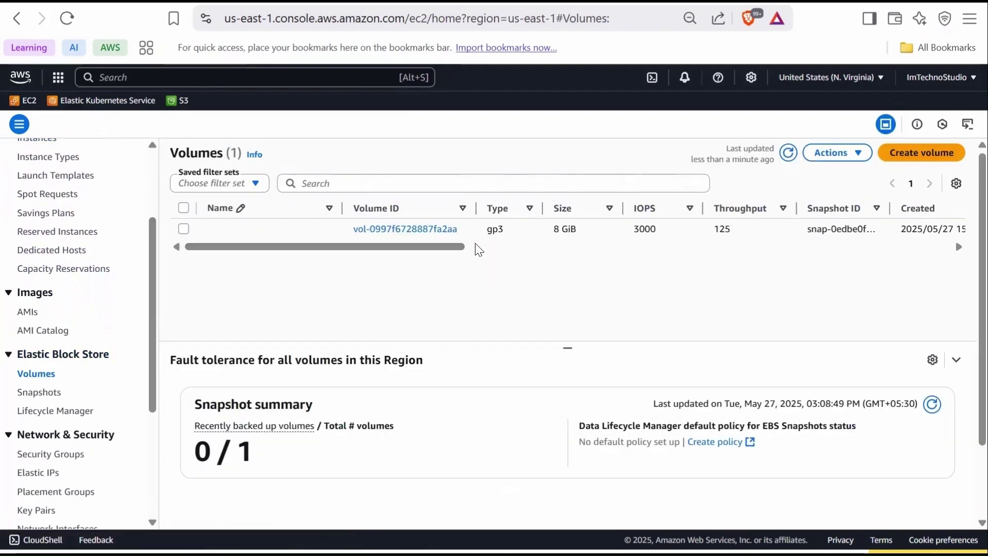
pyautogui.click(473, 232)
pyautogui.scroll(-3, 280, 459)
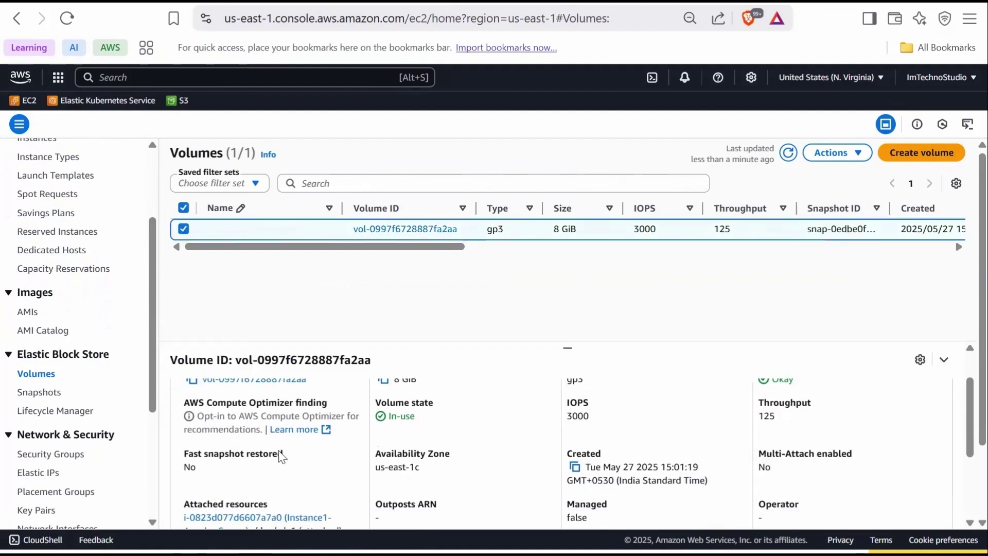
pyautogui.hotkey('alt', 'Tab')
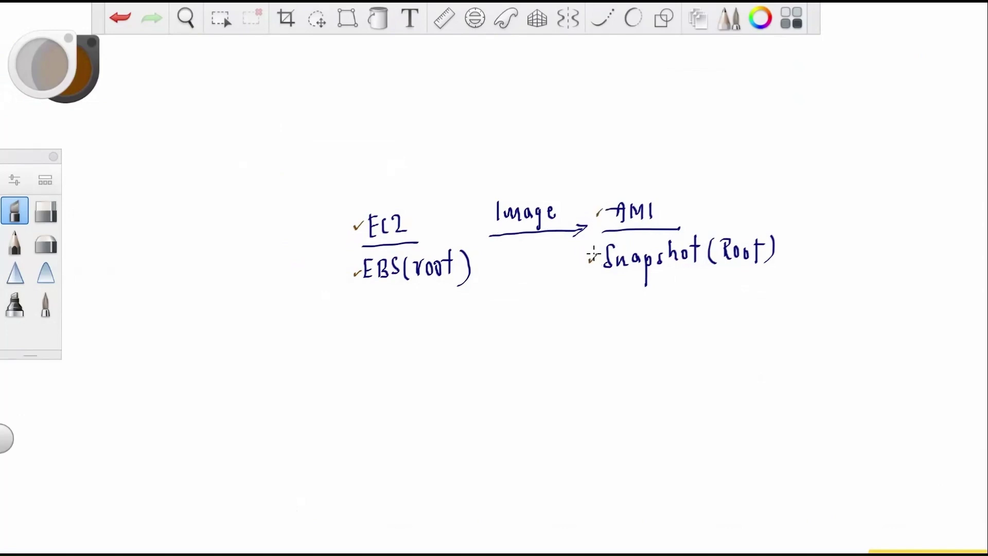
pyautogui.hotkey('alt', 'Tab')
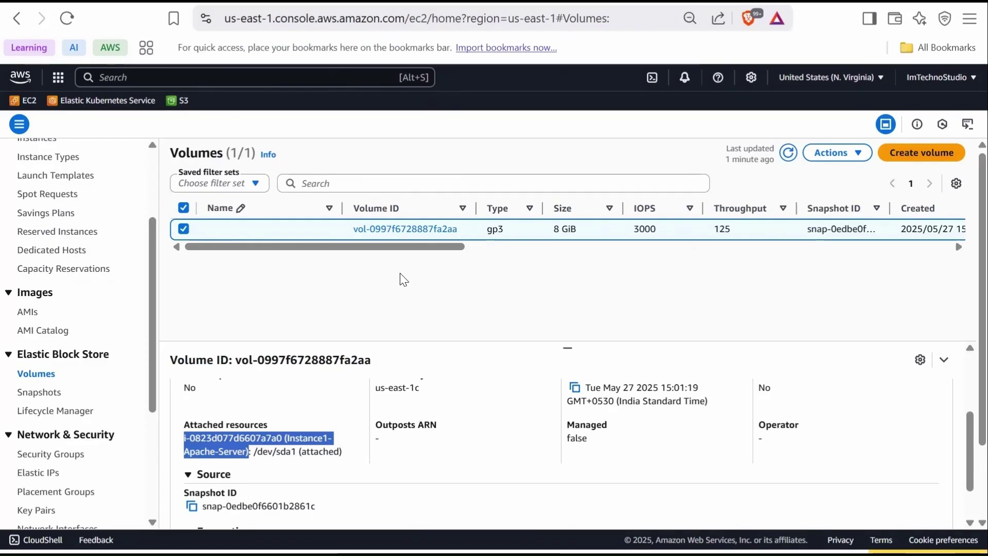
# - Check the status of Apache AMI in the list of owned AMIs, and refresh the EBS snapshots list
pyautogui.click(28, 313)
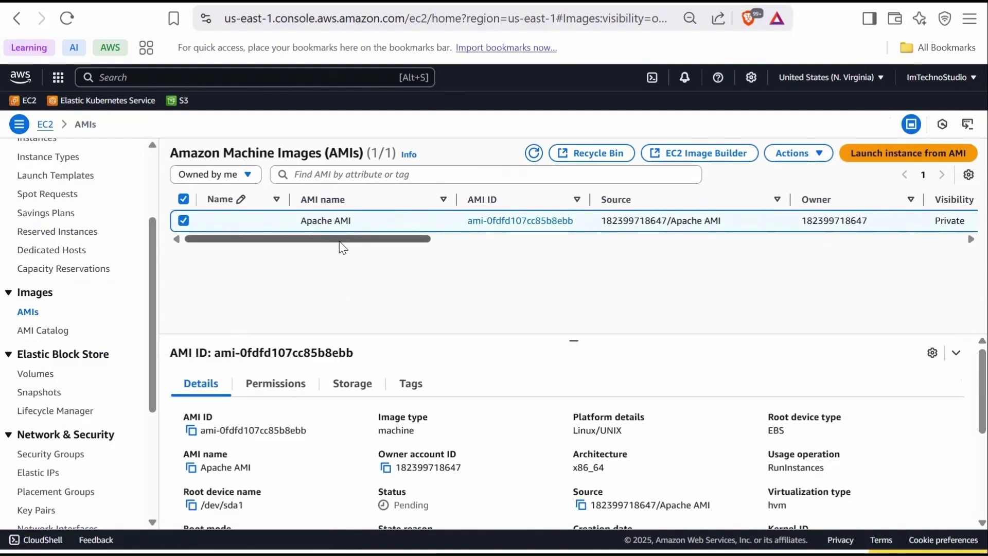
pyautogui.moveTo(340, 239); pyautogui.dragTo(404, 241)
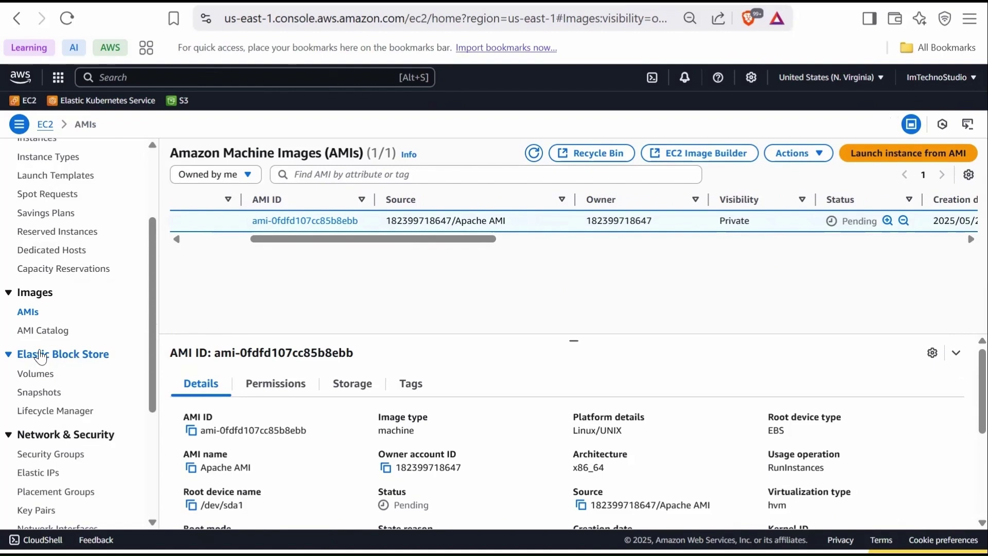
pyautogui.click(37, 395)
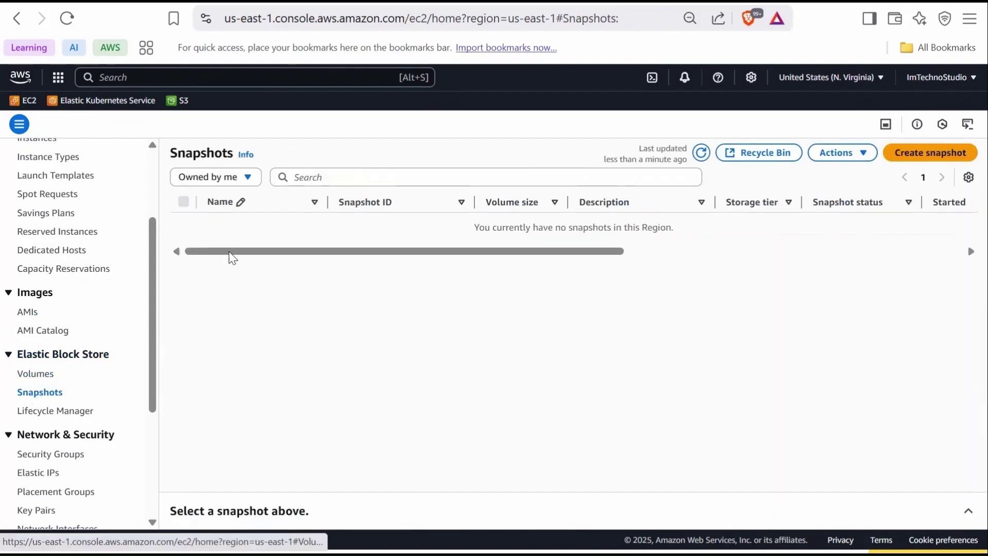
pyautogui.click(702, 153)
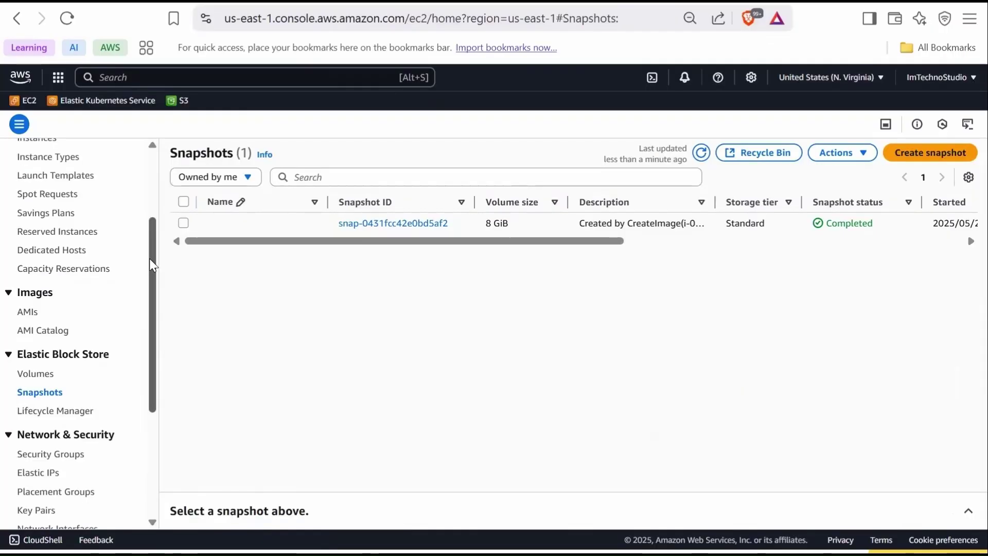
# - Start launching another EC2 instance from the instances list and name it Instance2-Apache-Server
pyautogui.moveTo(149, 258); pyautogui.dragTo(152, 189)
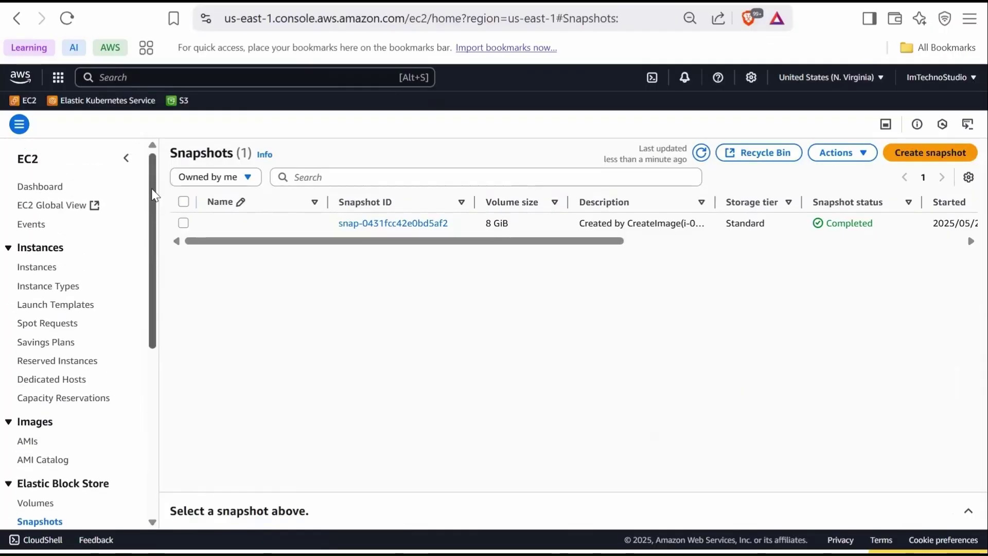
pyautogui.click(35, 273)
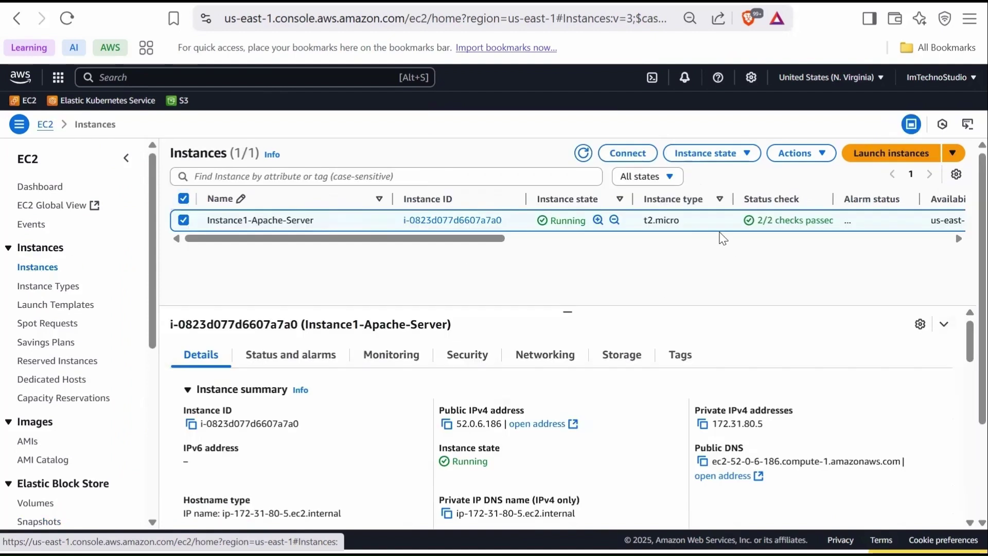
pyautogui.click(893, 163)
pyautogui.scroll(-2, 208, 278)
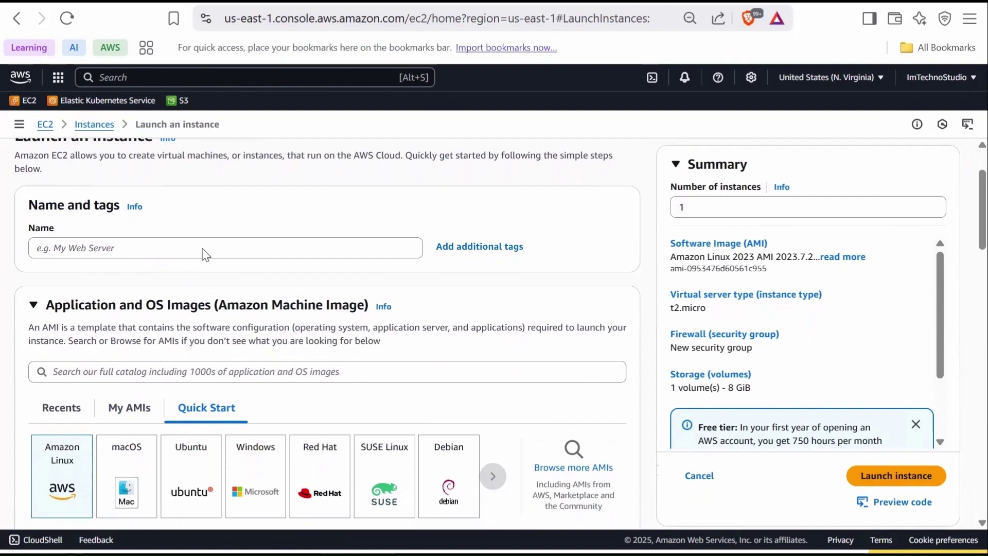
pyautogui.click(199, 241)
pyautogui.write('In')
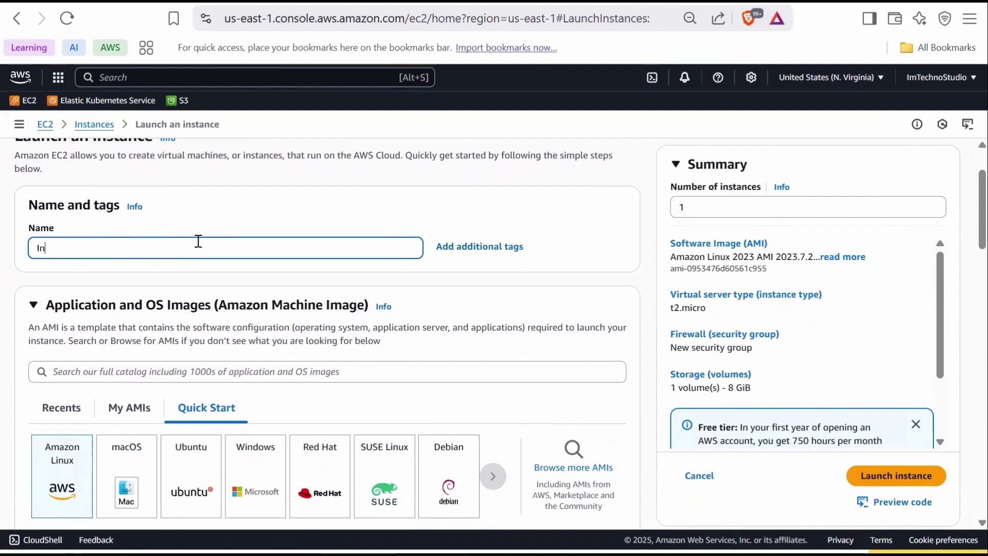
pyautogui.write('stance2-Apache-Server')
# - Choose the self-owned Apache AMI as the instance's image and proceed without a key pair
pyautogui.scroll(-4, 281, 279)
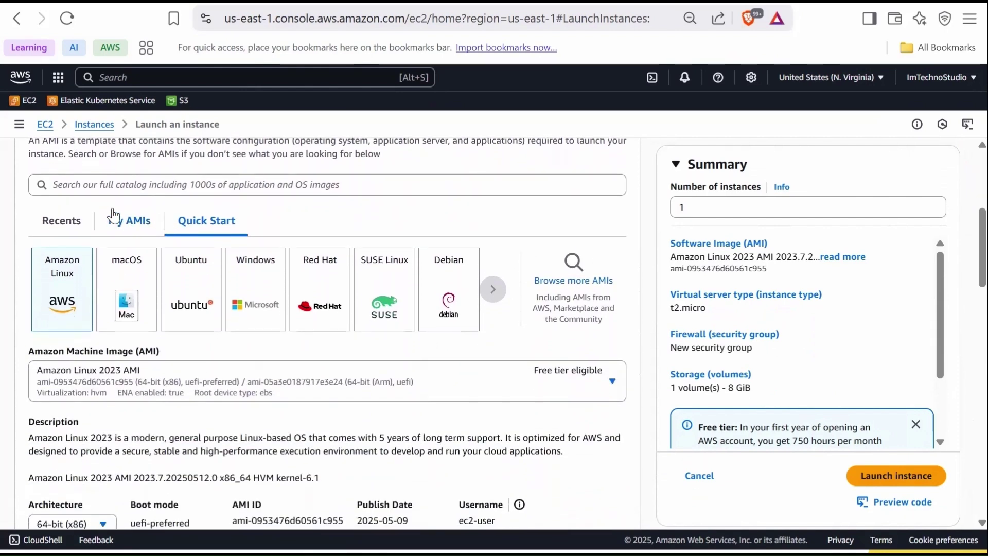
pyautogui.click(131, 226)
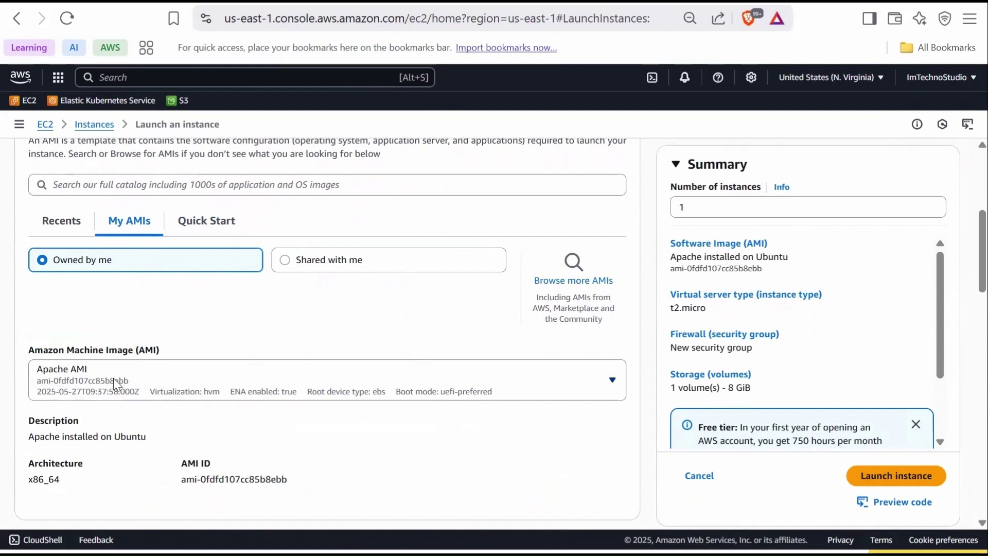
pyautogui.scroll(-5, 114, 381)
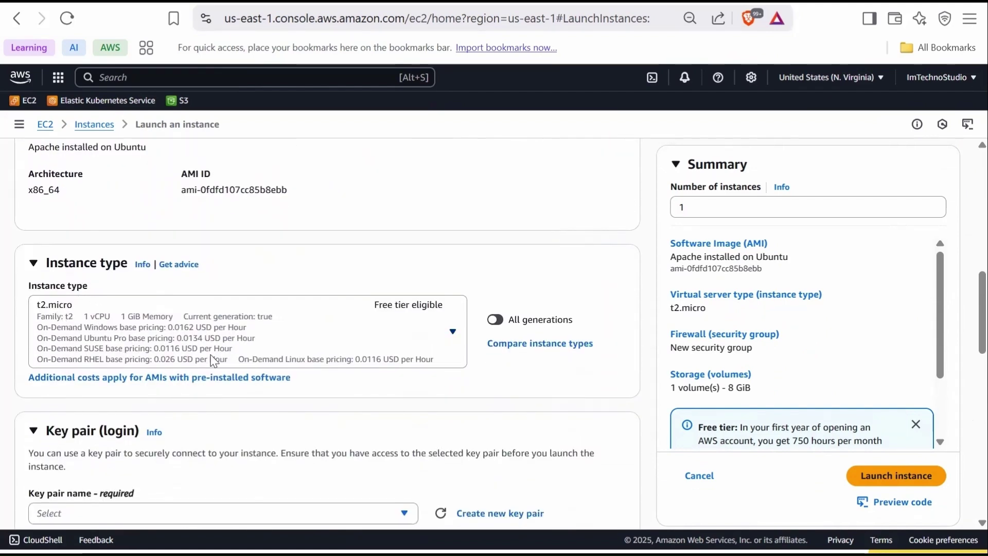
pyautogui.scroll(-3, 209, 355)
pyautogui.click(164, 360)
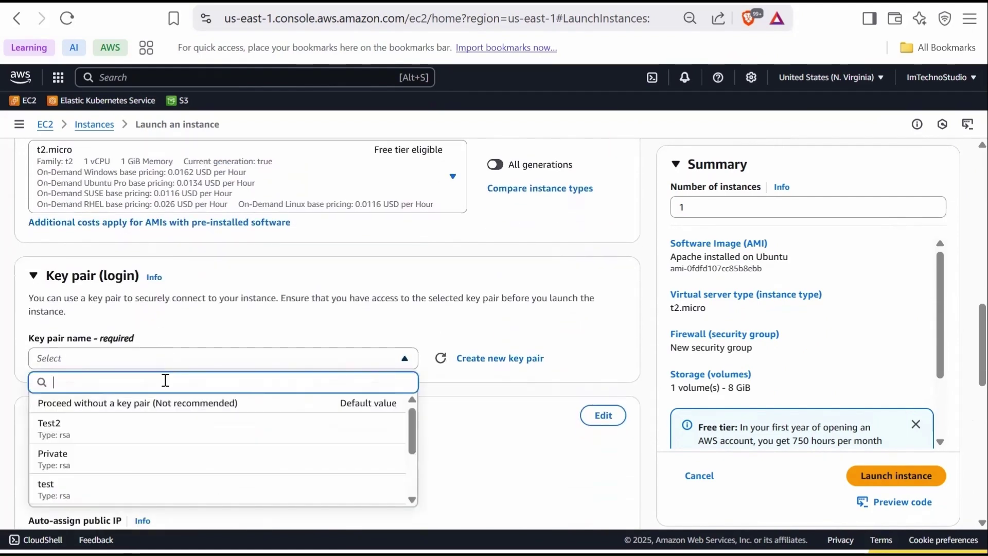
pyautogui.click(197, 407)
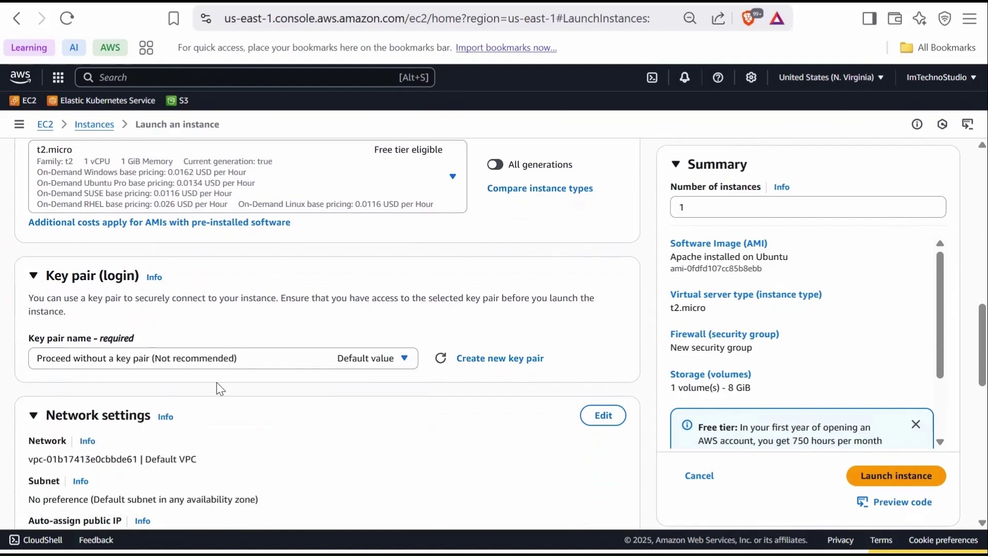
# - Disallow SSH traffic and allow HTTP traffic from the internet in the new security group
pyautogui.scroll(-4, 220, 390)
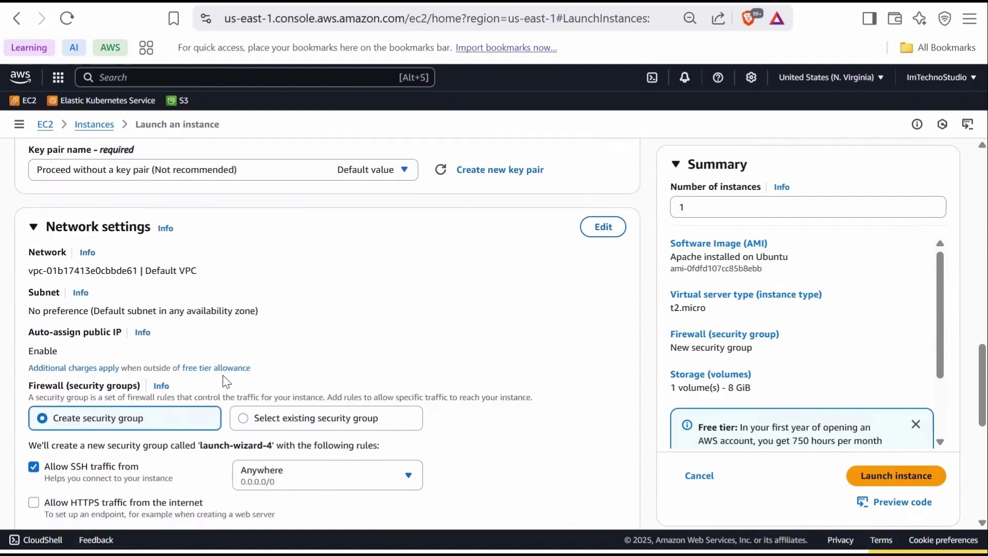
pyautogui.scroll(-3, 225, 383)
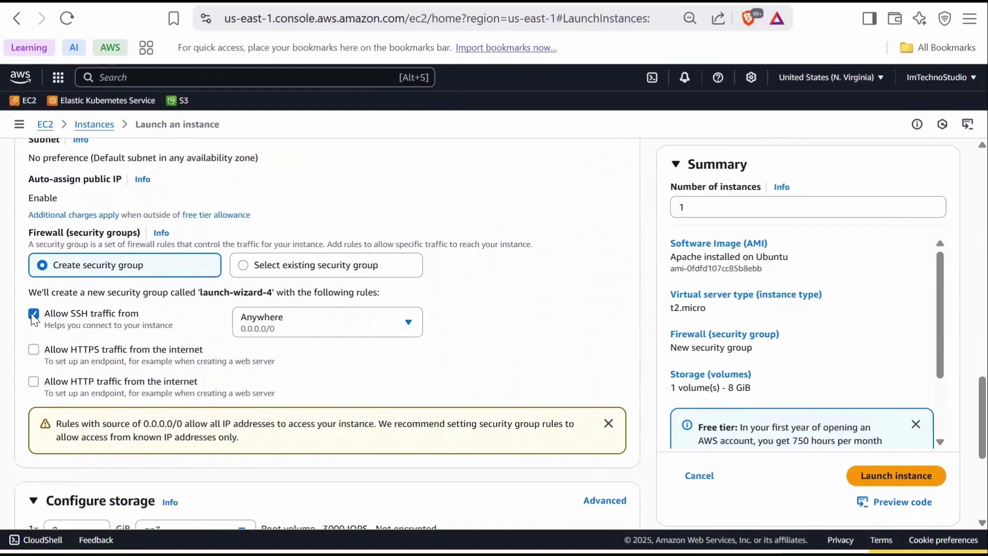
pyautogui.click(34, 315)
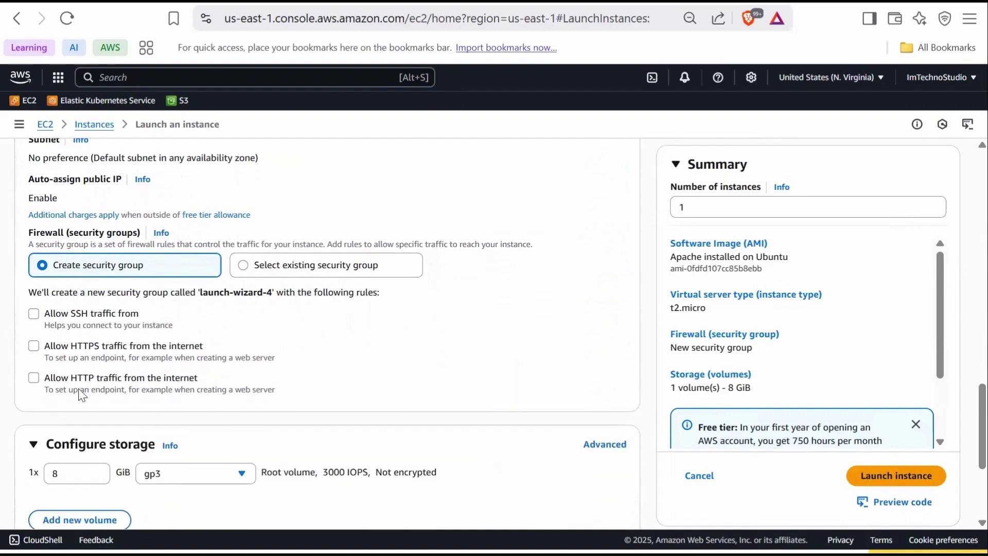
pyautogui.click(34, 379)
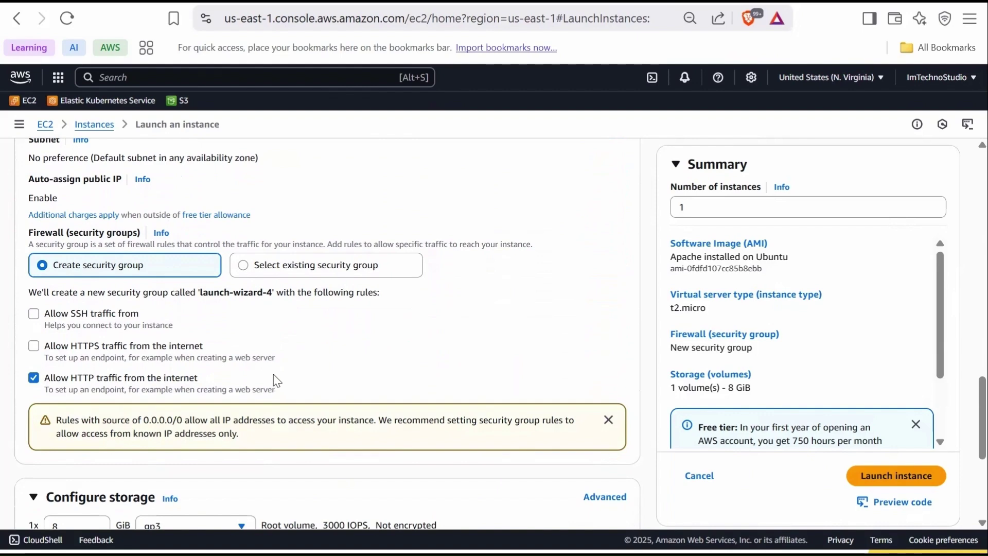
# - Launch Instance2-Apache-Server with the default storage and refresh the list of all instances
pyautogui.scroll(-4, 311, 379)
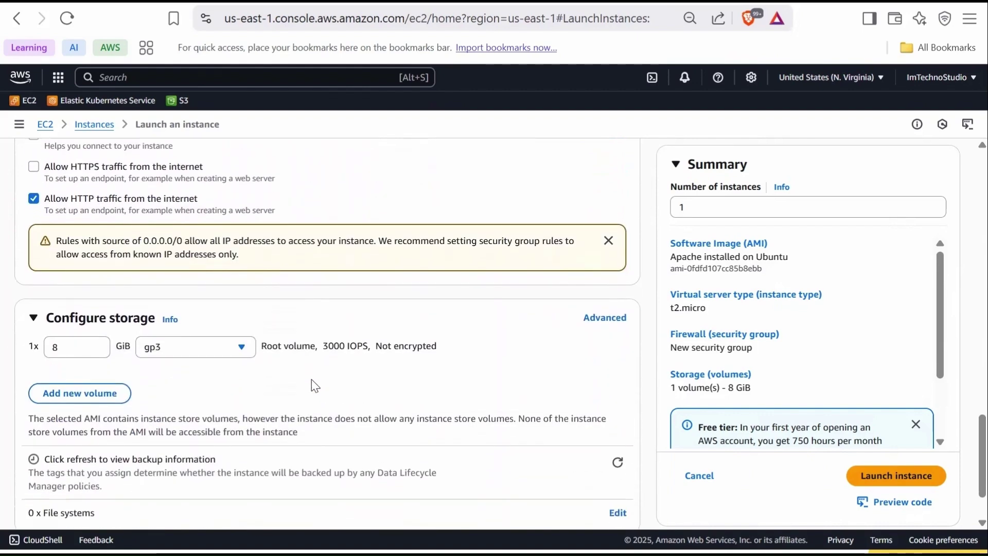
pyautogui.click(900, 475)
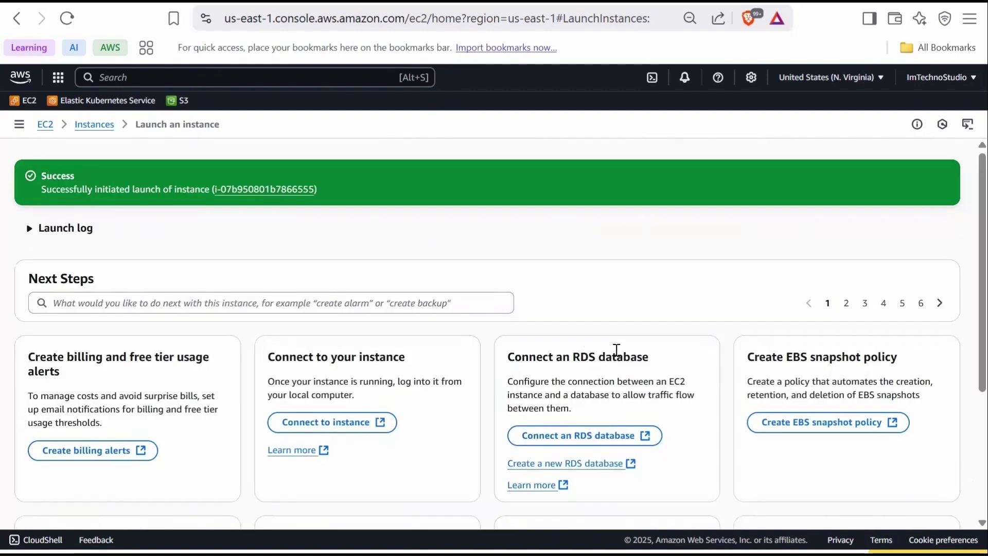
pyautogui.scroll(-4, 617, 350)
pyautogui.click(896, 493)
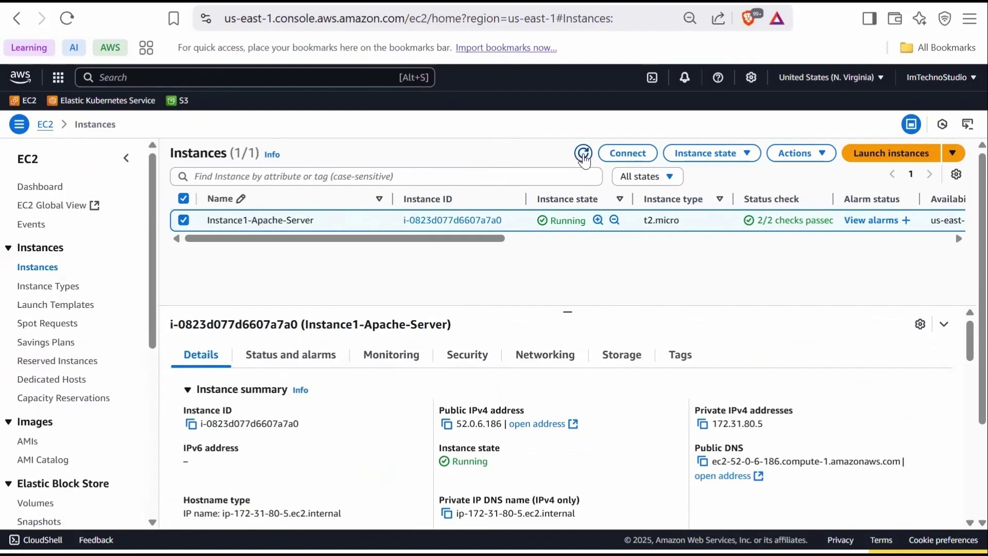
pyautogui.click(584, 154)
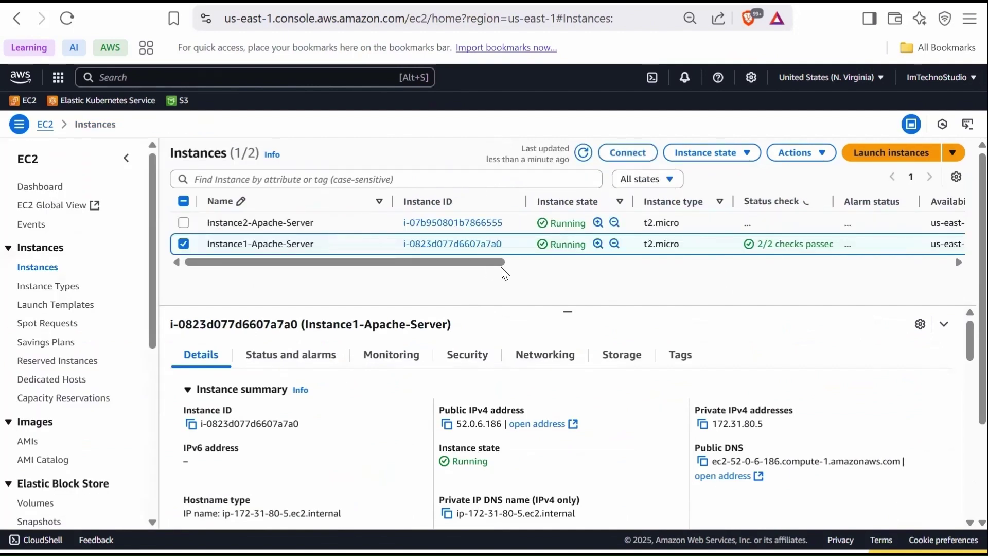